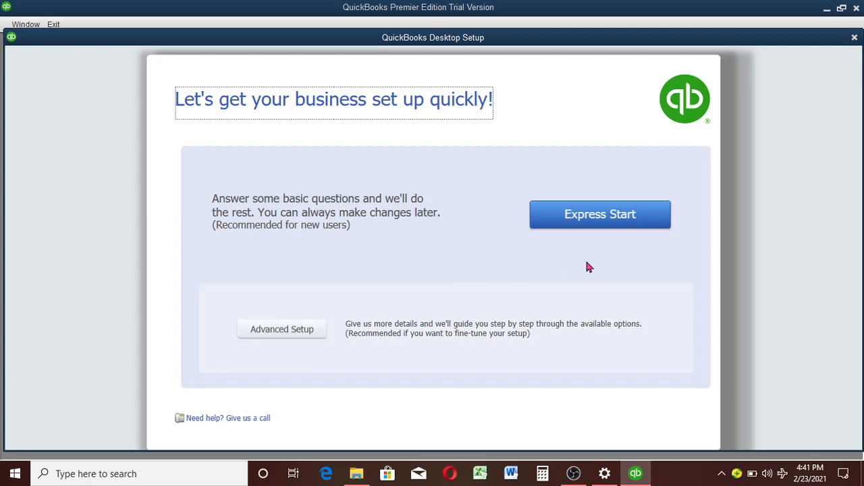
Step: Start the express company setup and name the company Abdulfatai Enterprises
left_click(609, 224)
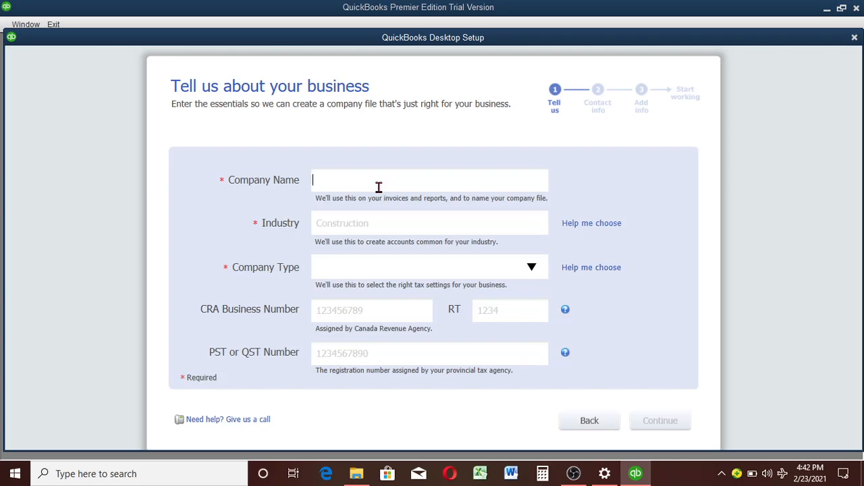
type("Abdulfatai Enterprises")
Step: Browse the industry choices and review the recommended accounts for Accounting or Bookkeeping and for Advertising or Public Relations
left_click(367, 228)
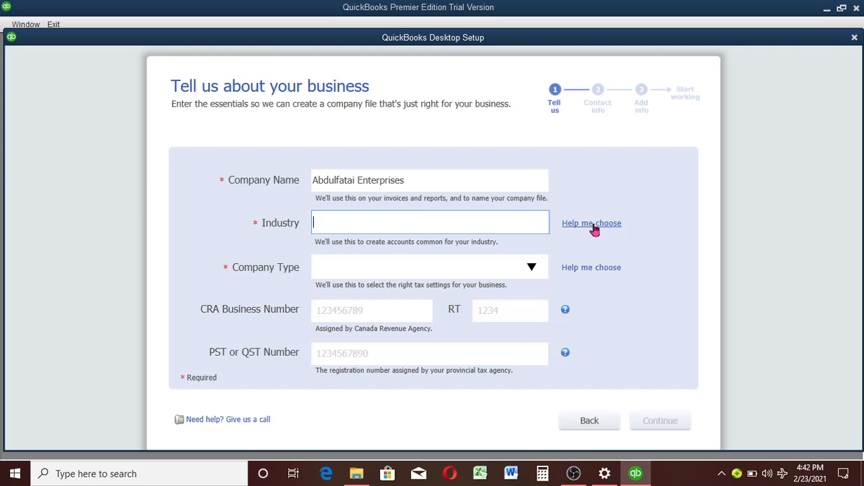
left_click(592, 224)
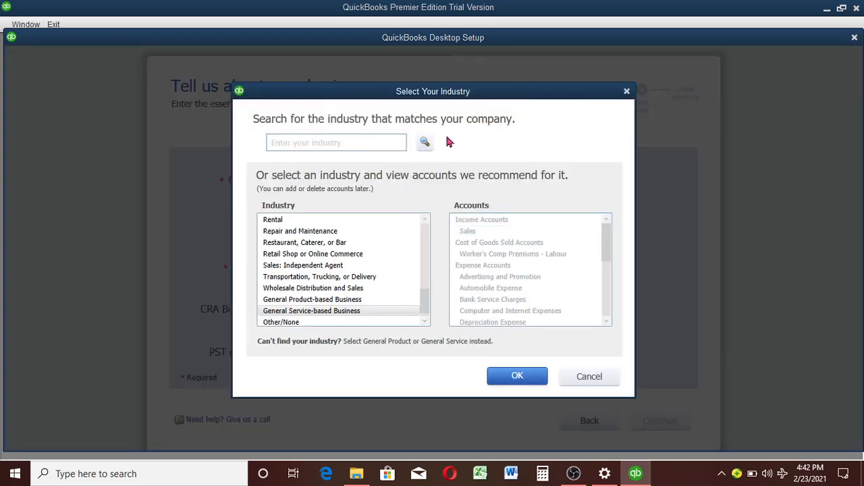
left_click(427, 242)
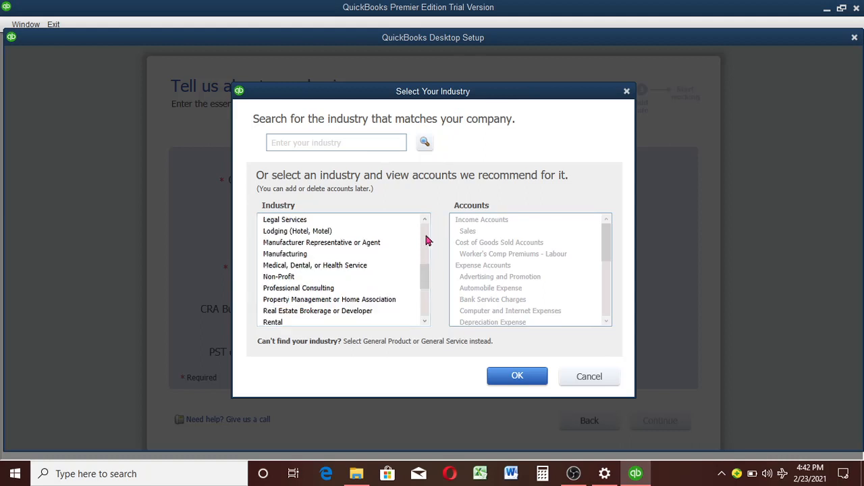
left_click(427, 241)
left_click(426, 242)
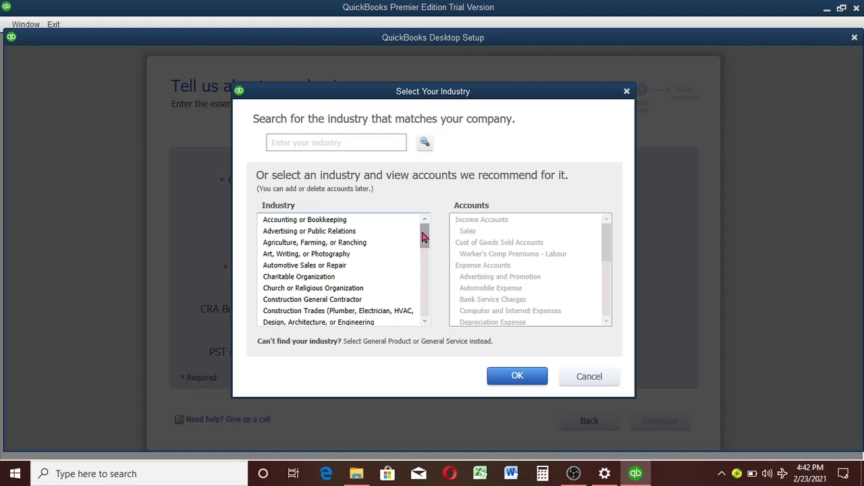
left_click(353, 223)
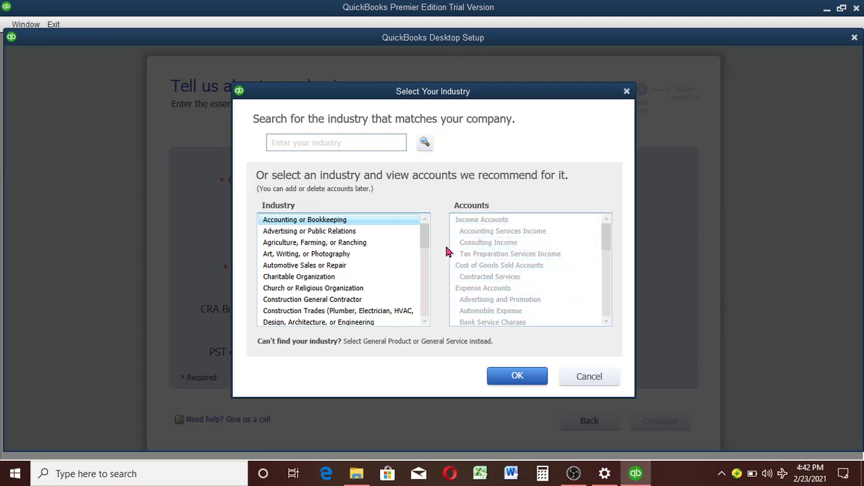
left_click(329, 236)
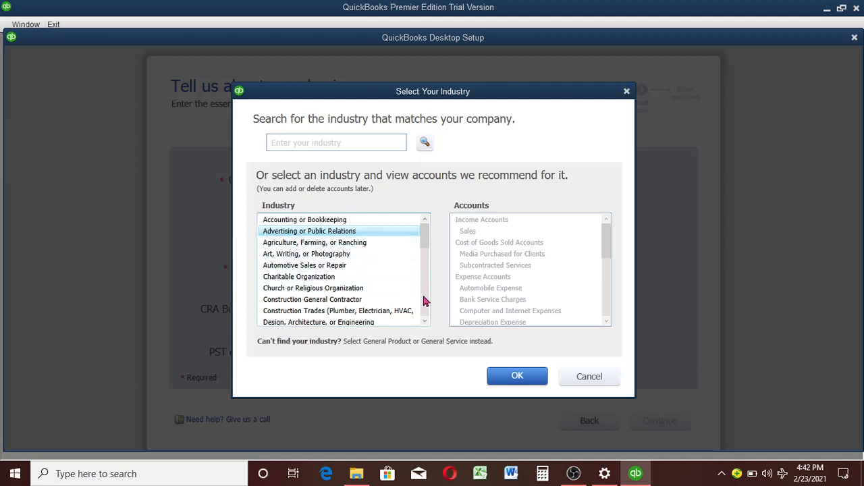
Step: Set the company's industry to General Product-based Business
left_click(425, 321)
left_click(425, 322)
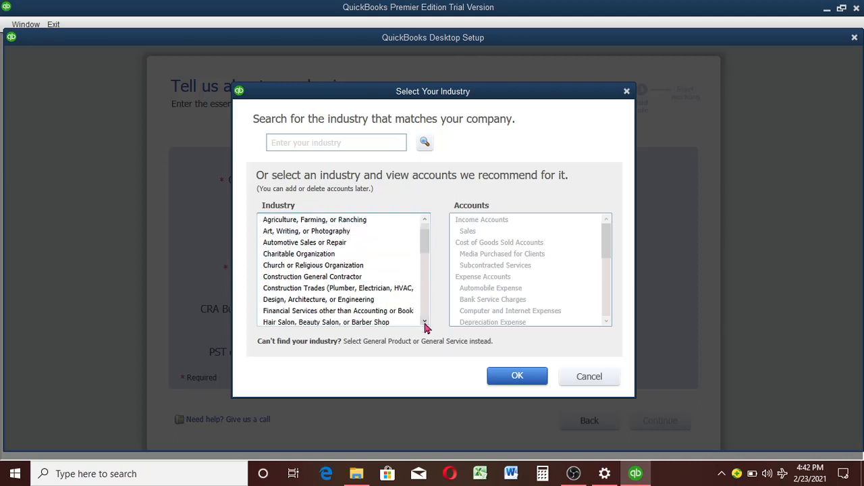
left_click(425, 321)
left_click_drag(425, 322, 424, 322)
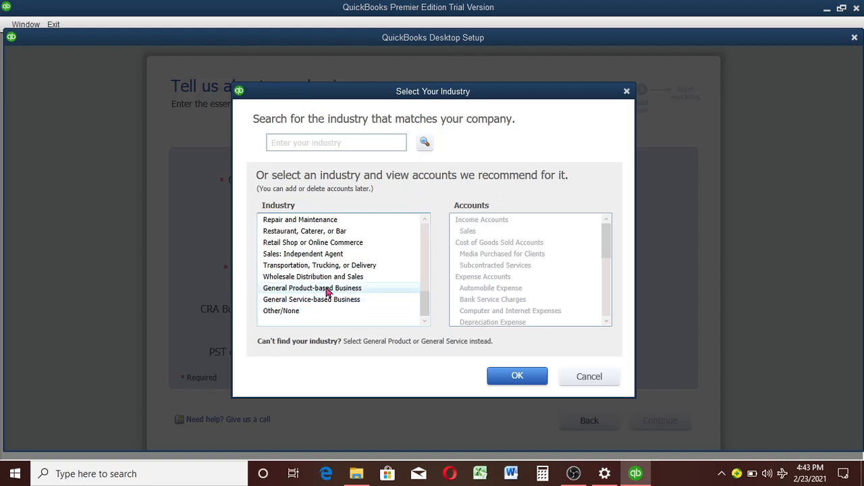
left_click(328, 291)
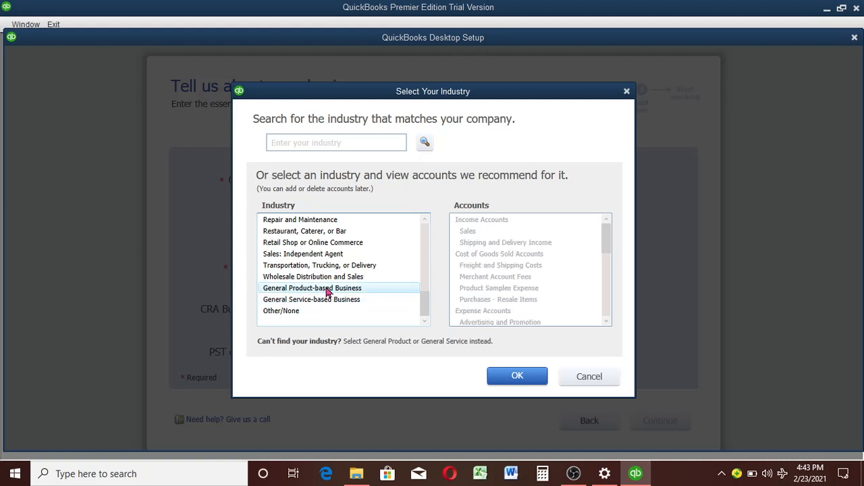
left_click(514, 375)
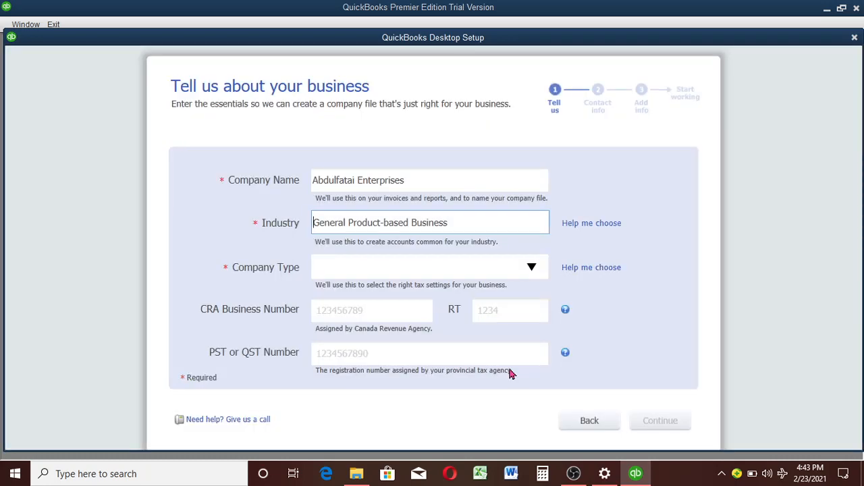
Step: Set the company type to Other/None and continue to the business contact information
left_click(527, 269)
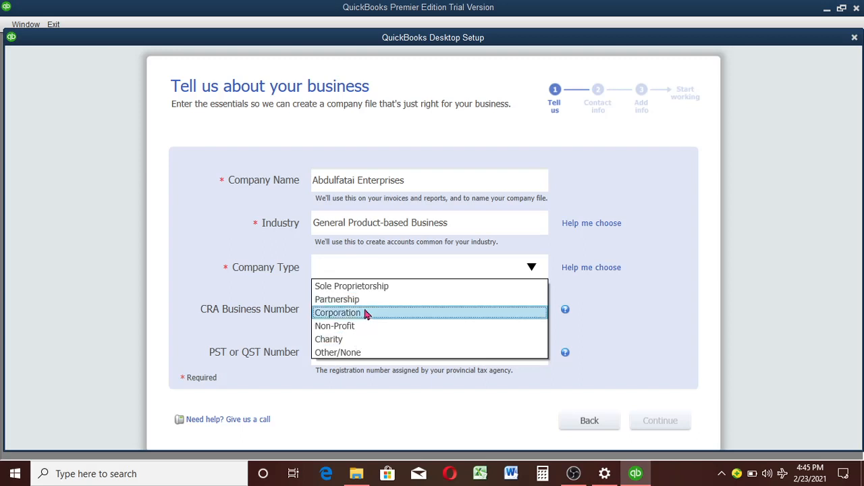
left_click(359, 354)
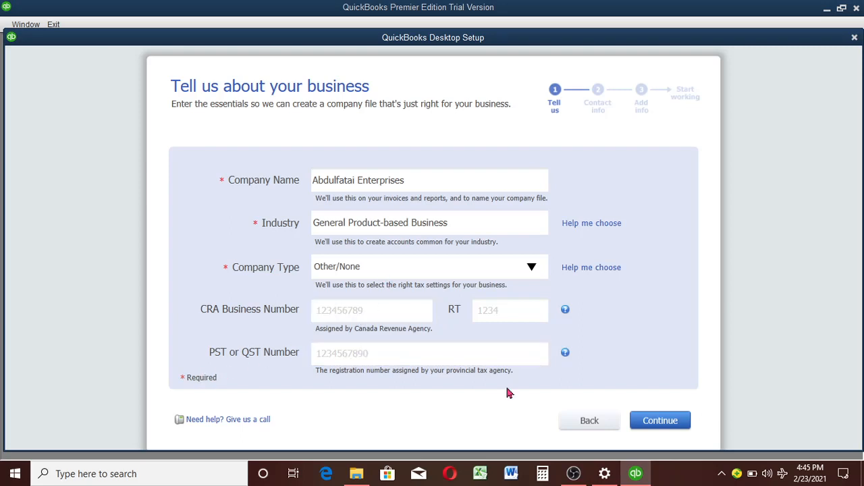
left_click(660, 422)
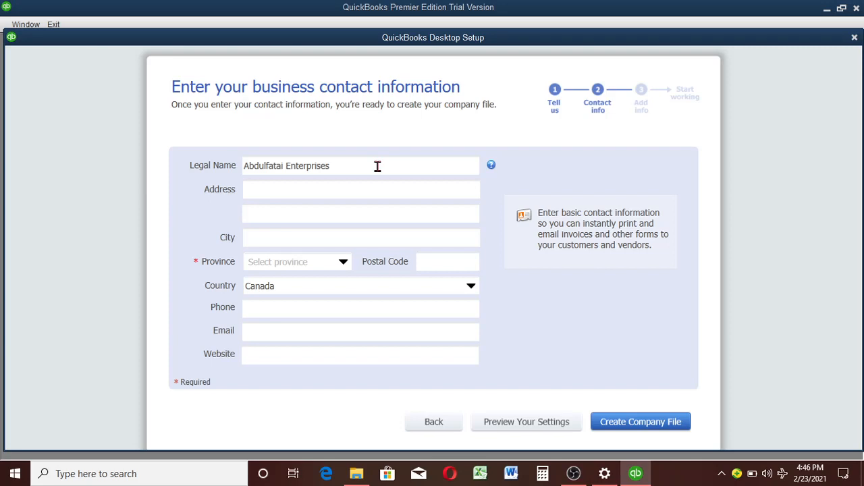
Step: Enter the business's street address in the contact information
left_click(337, 191)
type("Behi")
key("BackSpace")
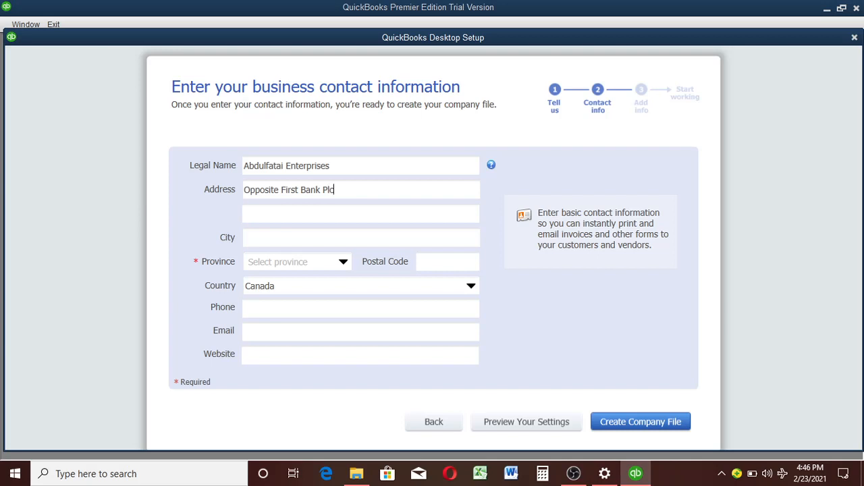
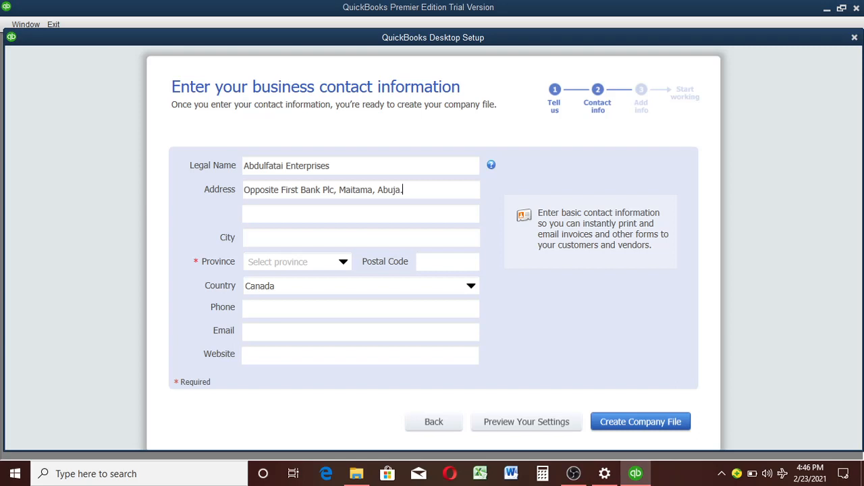
Step: Fill in the business's city and set the country to Nigeria
left_click(304, 235)
type("Abuja")
left_click(344, 263)
left_click(344, 263)
left_click(468, 286)
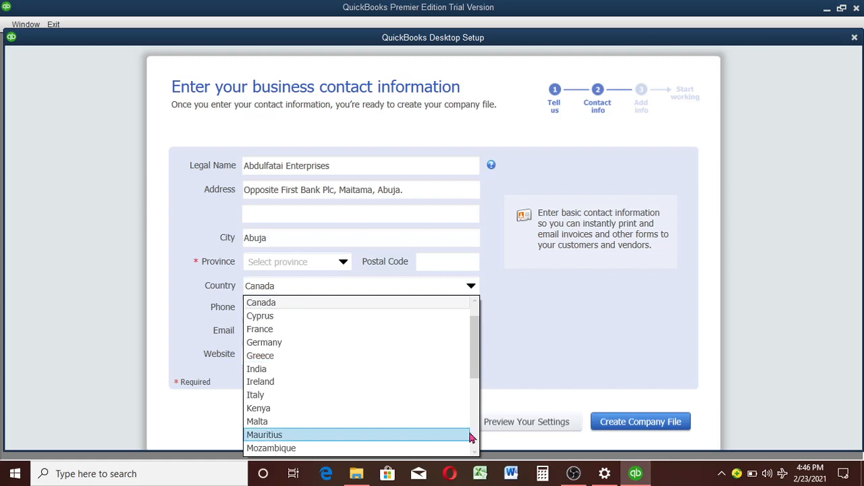
left_click(475, 453)
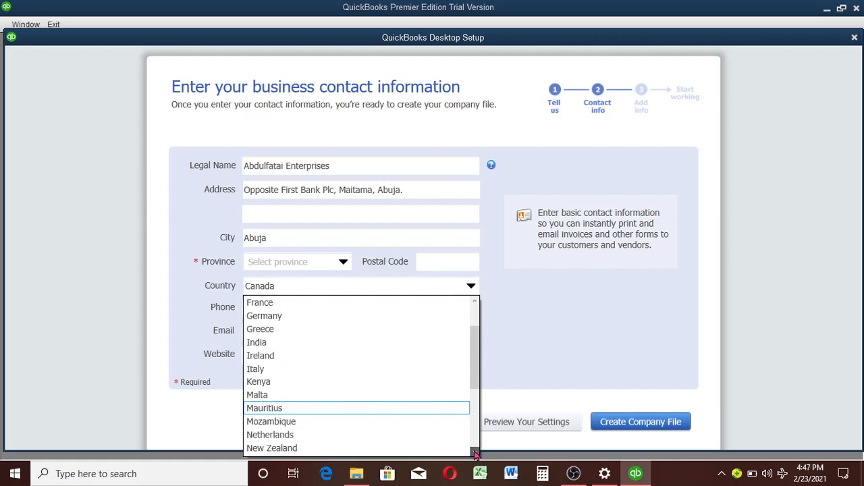
left_click(474, 453)
left_click(304, 394)
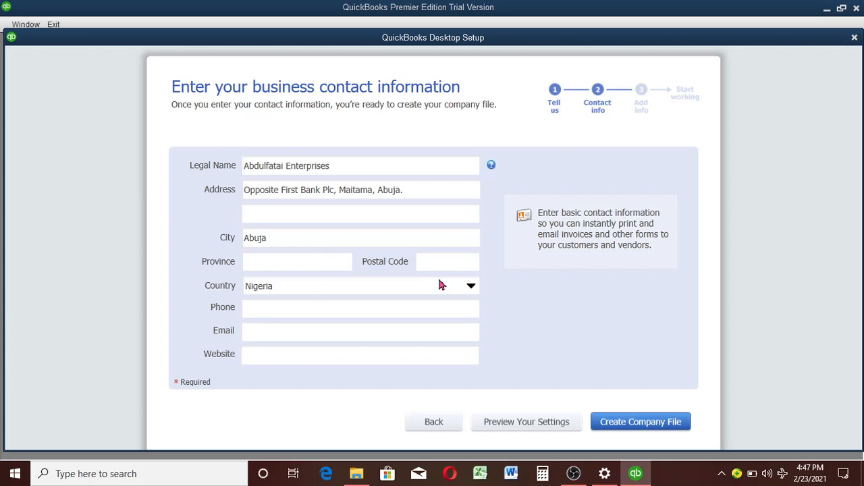
Step: Try Canada as the country to view its province choices, and return the country to Nigeria
left_click(470, 286)
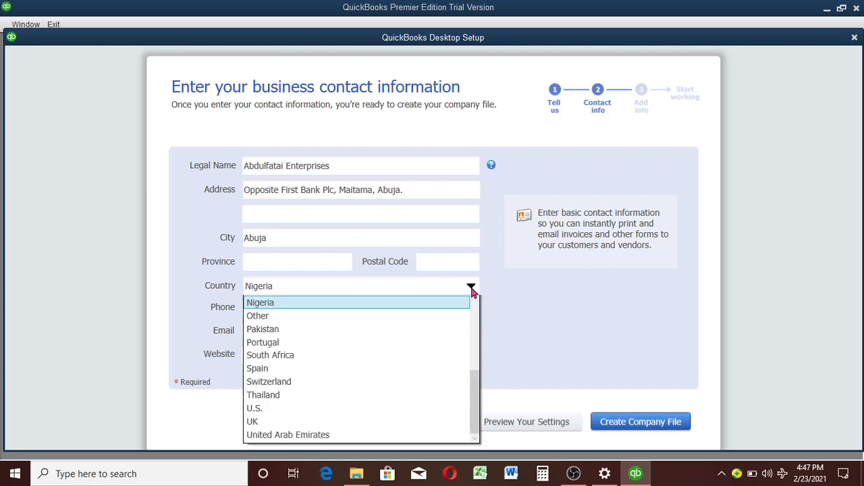
left_click(476, 322)
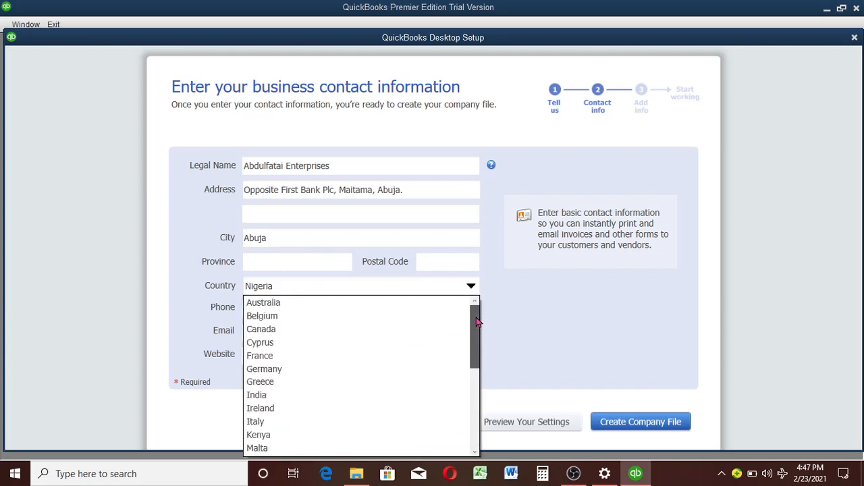
left_click(367, 330)
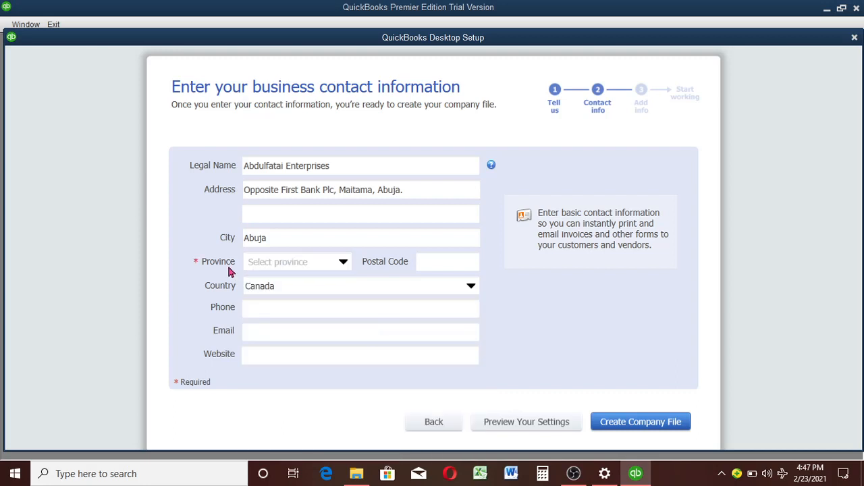
left_click(343, 265)
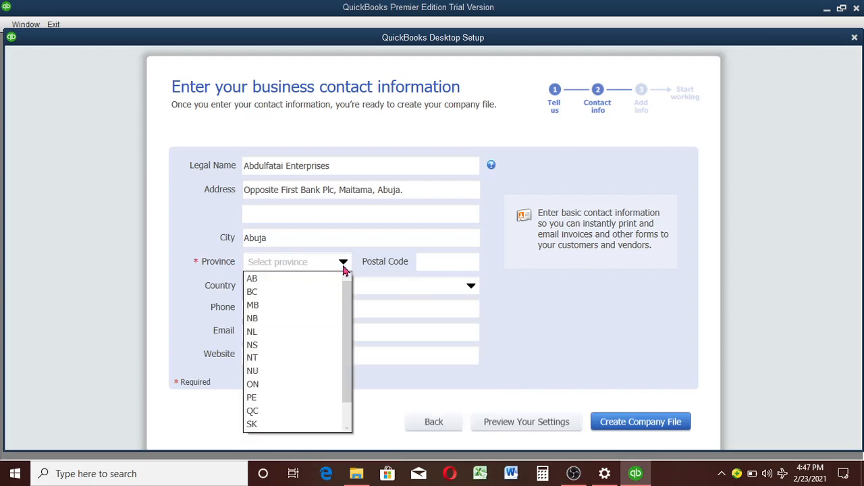
left_click(344, 270)
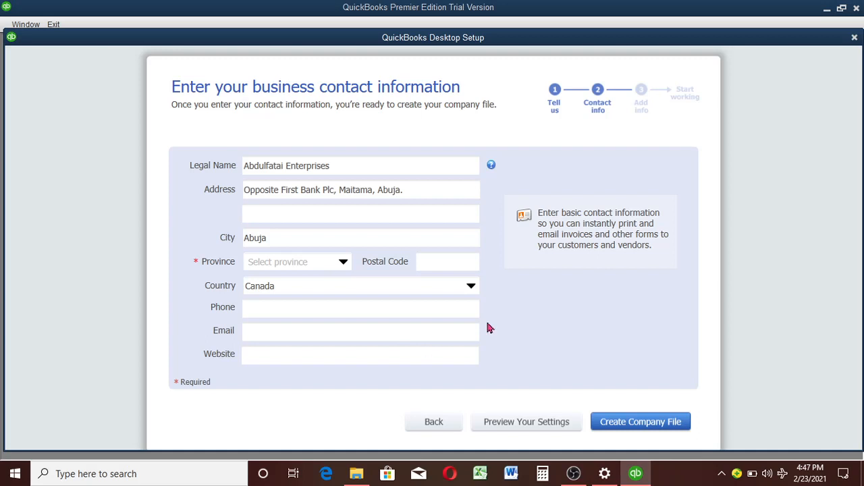
left_click(469, 286)
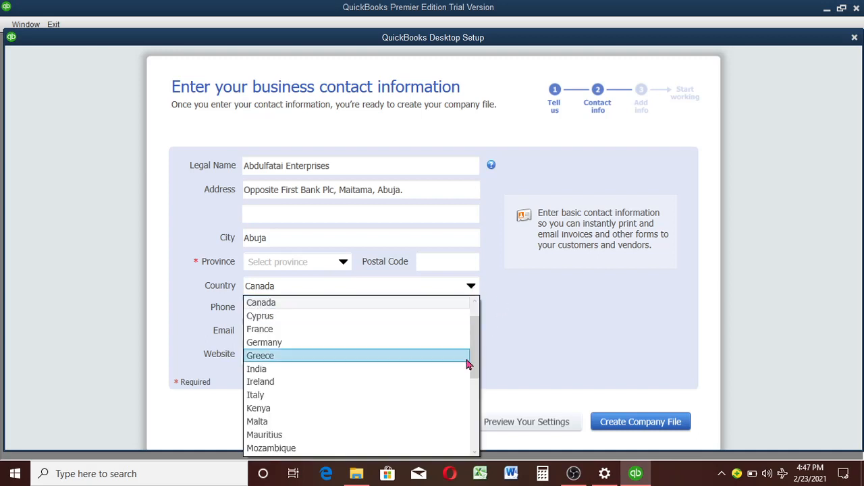
left_click_drag(475, 373, 474, 421)
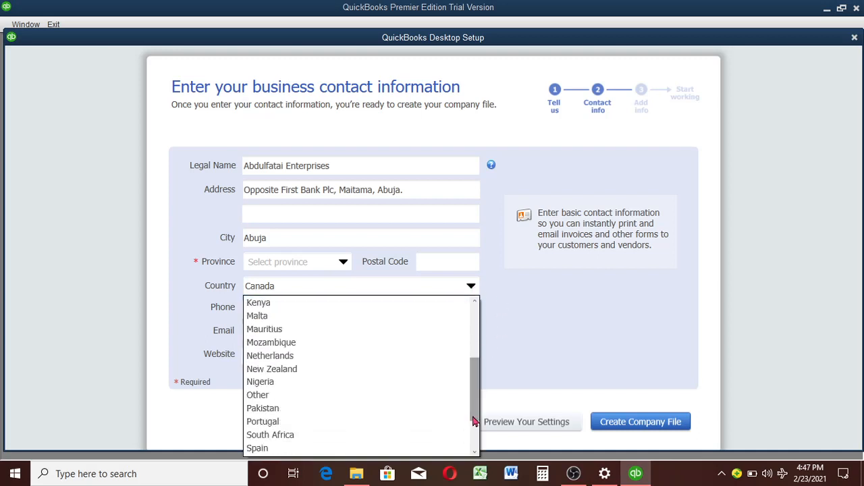
left_click(322, 383)
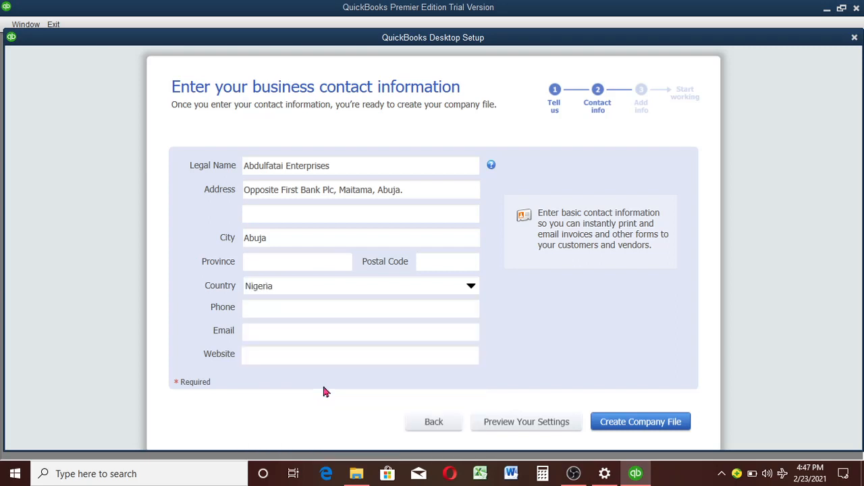
Step: Fill in the business's phone number and e-mail address
left_click(335, 318)
left_click(350, 329)
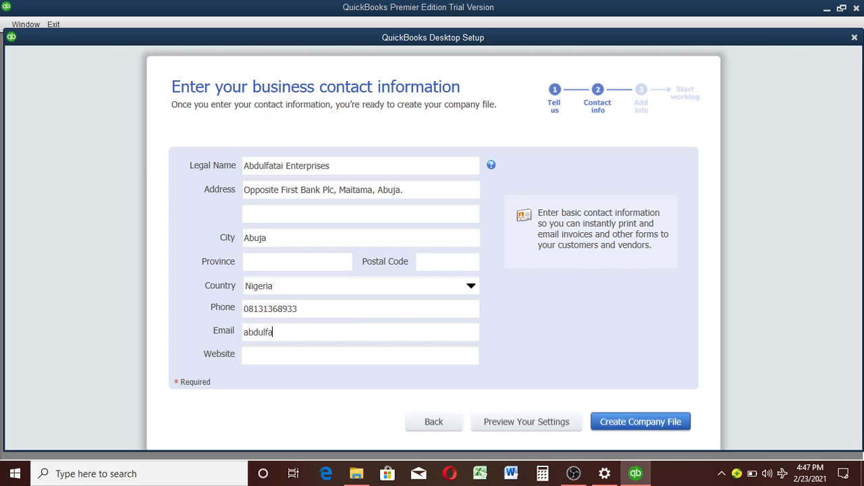
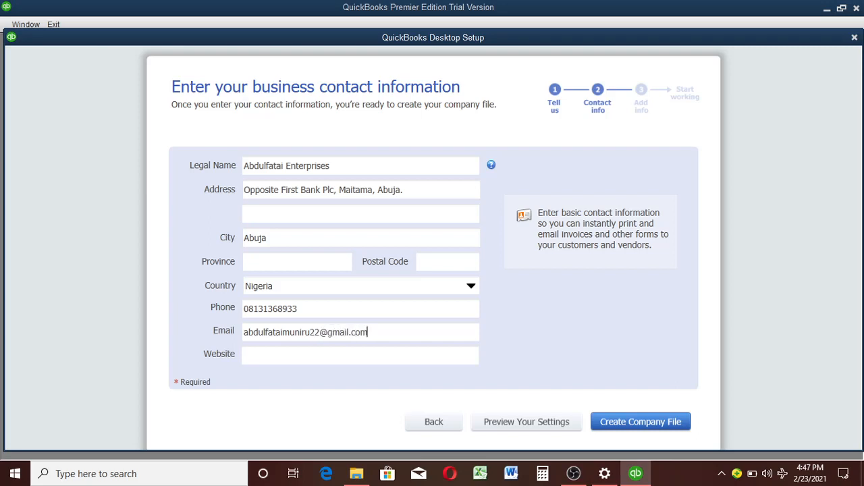
Step: Create the company file from the entered business information
left_click(310, 354)
left_click(647, 424)
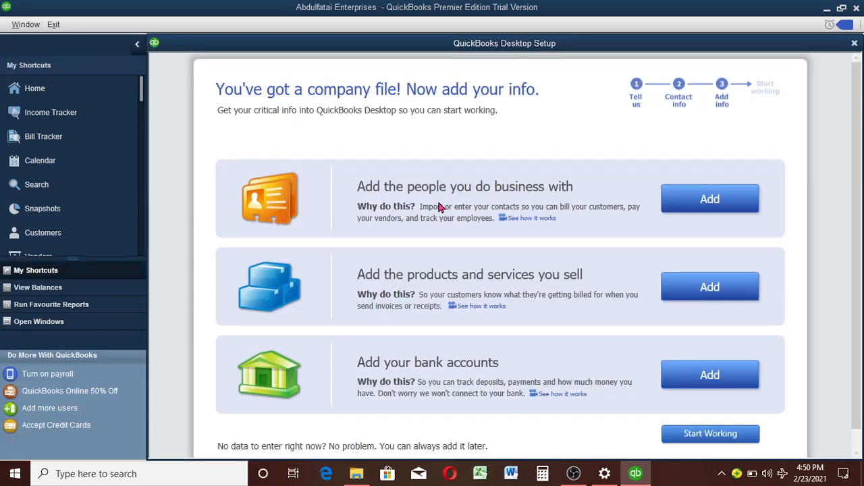
Step: View the options for adding the people the company does business with, and return without adding anyone
left_click(676, 191)
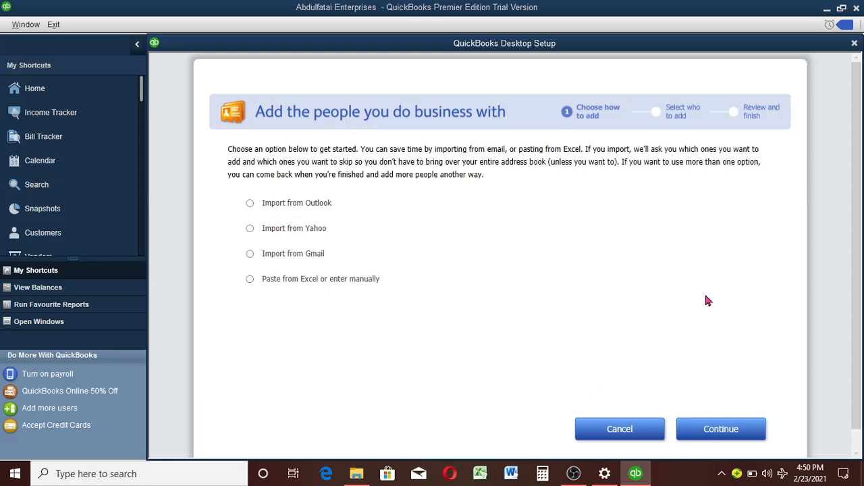
left_click(626, 434)
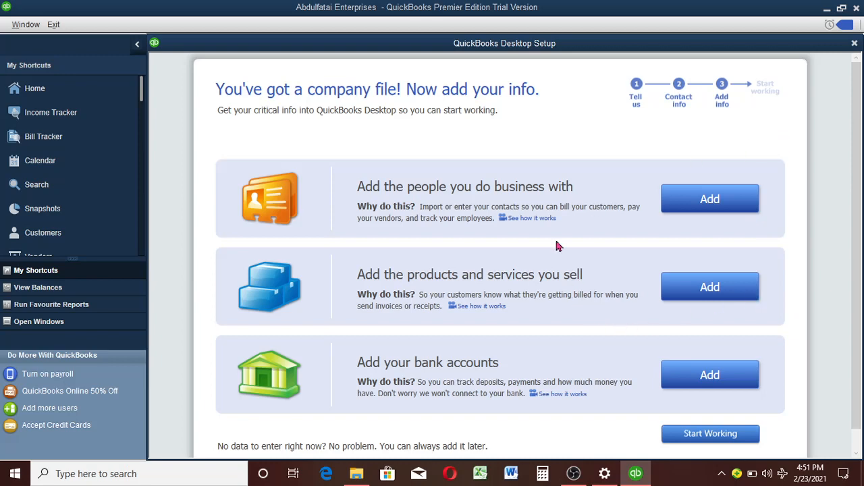
Step: Finish the setup to start working, close the New Feature Tour, and maximize the Home window
left_click(726, 441)
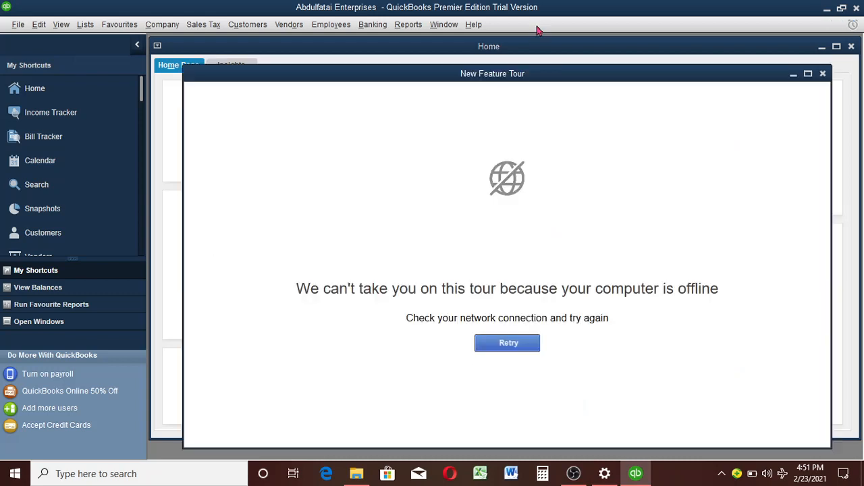
left_click(823, 74)
left_click(836, 45)
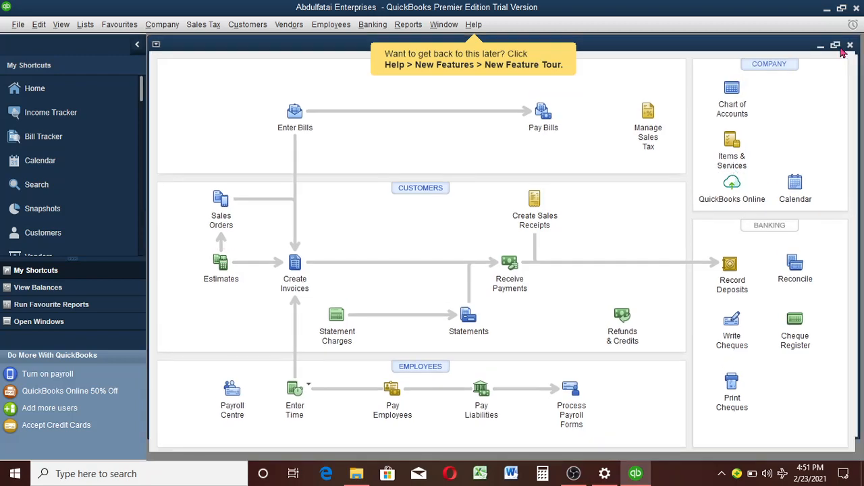
left_click(477, 25)
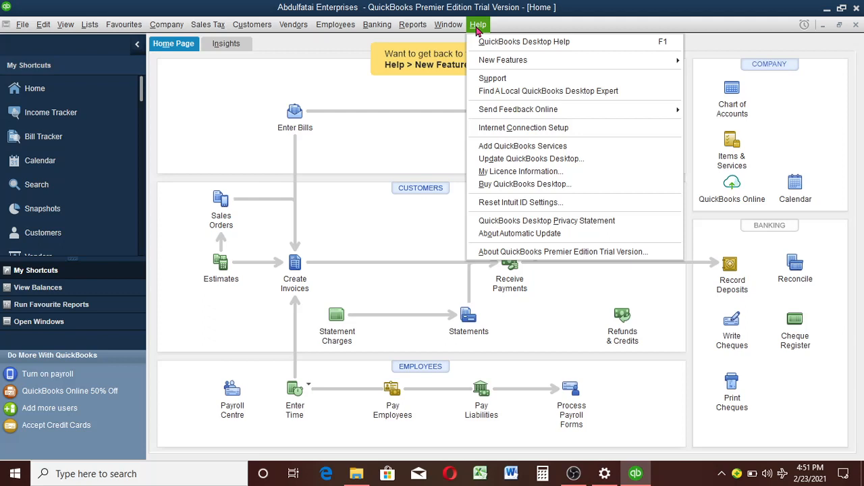
left_click(478, 28)
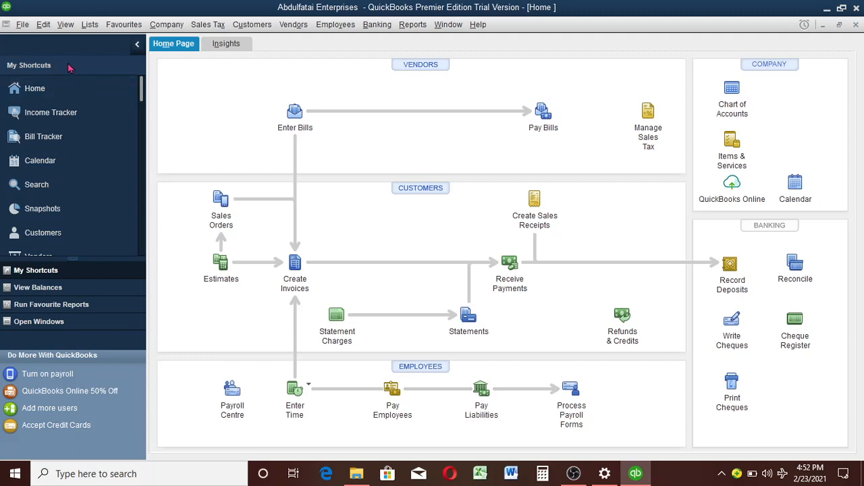
Step: View the company preferences for Jobs & Estimates, and leave the preferences without changing anything
left_click(43, 27)
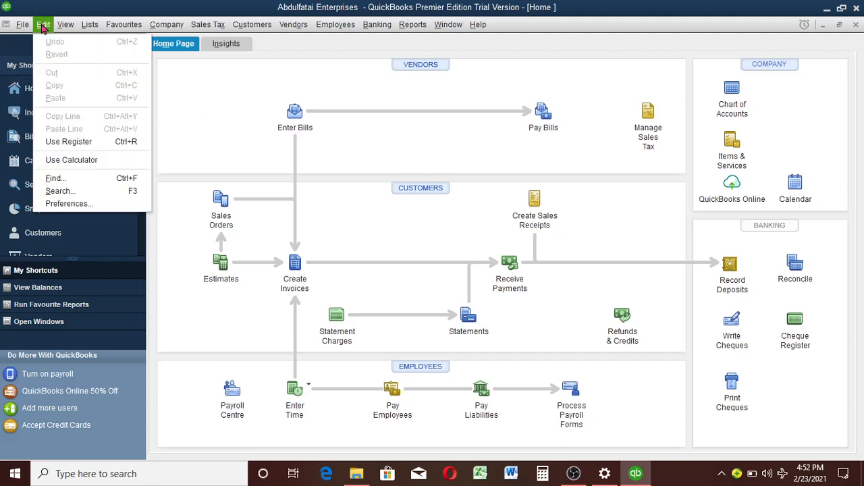
left_click(82, 204)
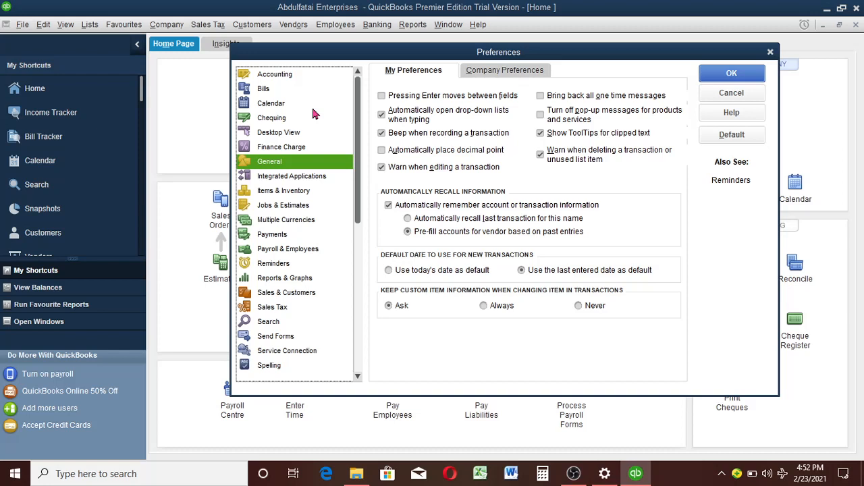
left_click(312, 210)
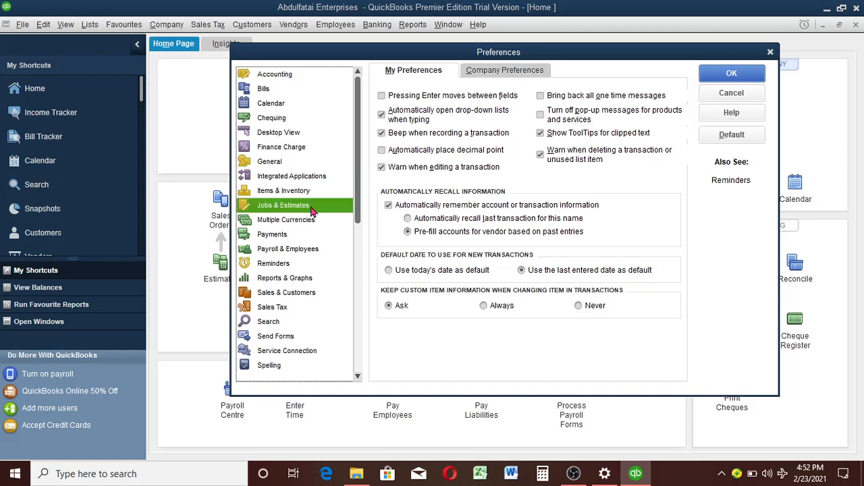
left_click(517, 73)
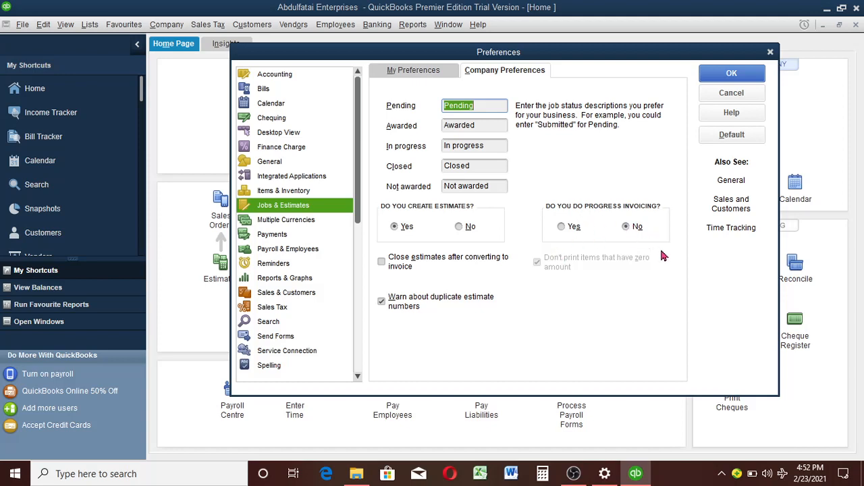
left_click(740, 94)
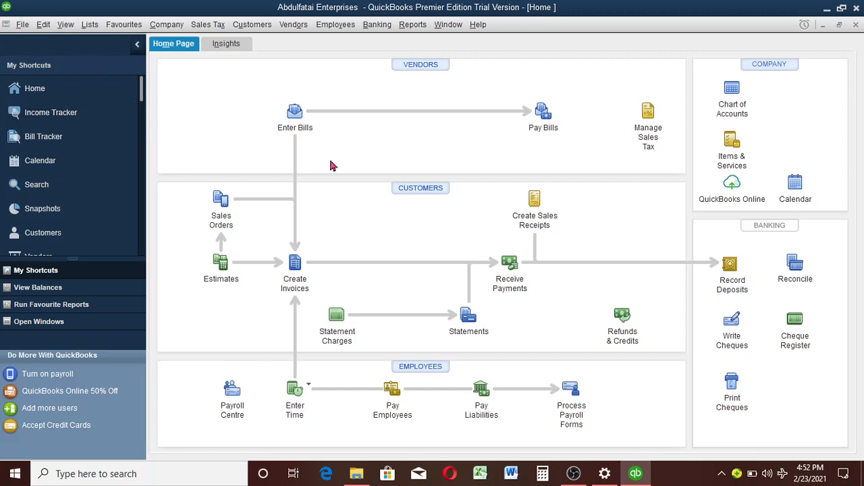
Step: Start the advanced setup for a new company and enter Salifu Engineering Consults as its company name and legal name
left_click(436, 273)
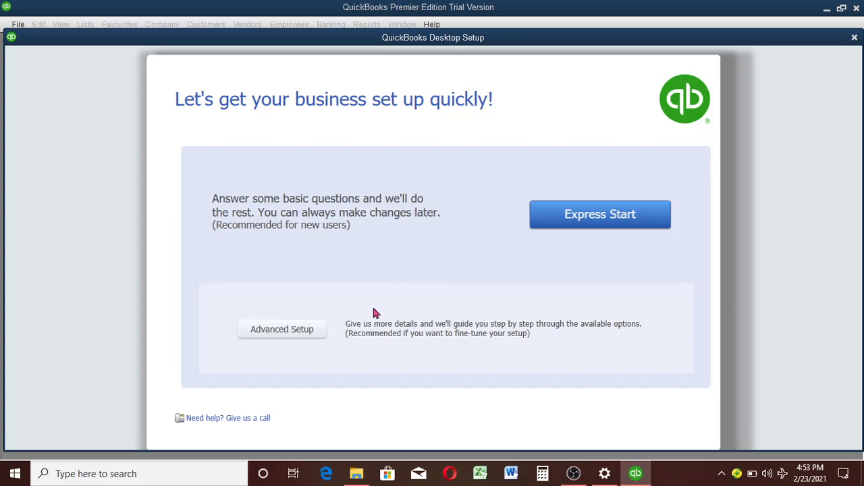
left_click(282, 329)
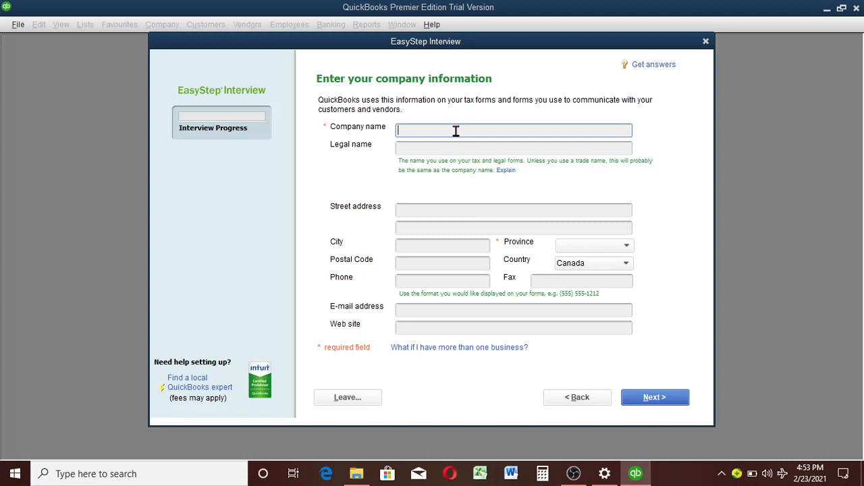
type("Sal")
type("l")
type("fu")
type(" Eng")
type("ineering")
type(" Cons")
type("ult")
type("s")
left_click(492, 148)
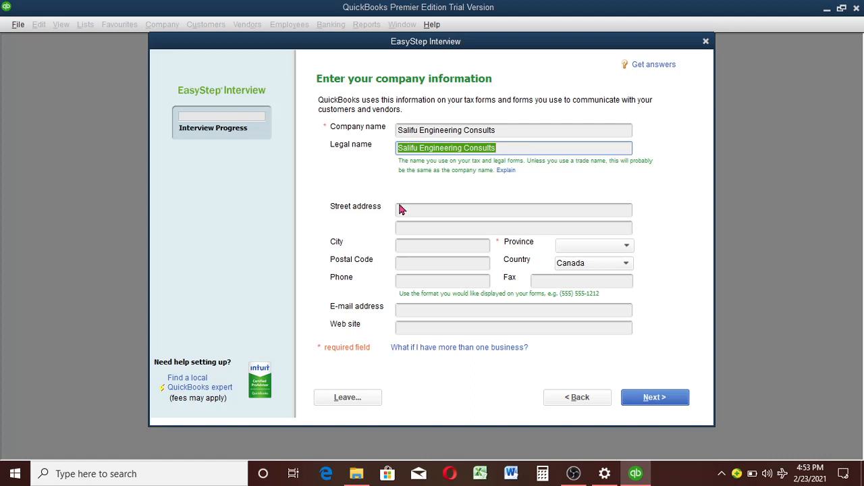
Step: Fill in the company's street address and city
left_click(436, 213)
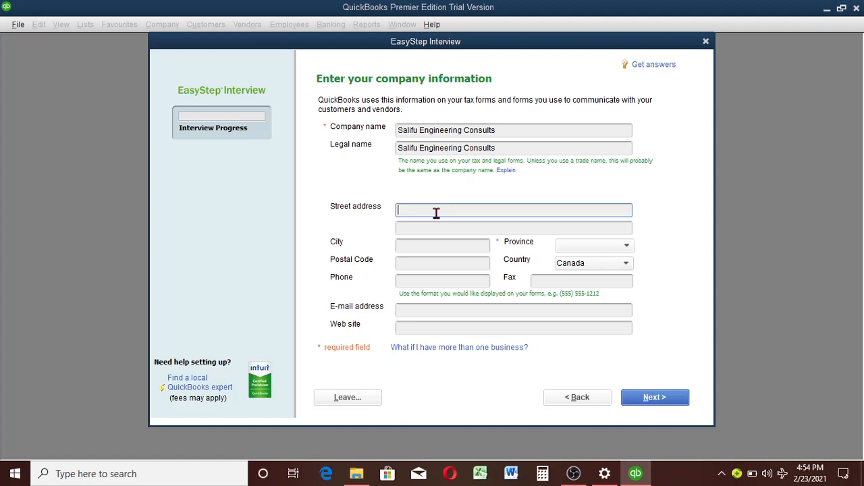
type("Mararaba")
key("BackSpace")
key("BackSpace")
key("BackSpace")
key("BackSpace")
key("BackSpace")
key("BackSpace")
key("BackSpace")
key("BackSpace")
type("Kuje")
key("BackSpace")
key("BackSpace")
key("BackSpace")
key("BackSpace")
type("Behind Di")
key("BackSpace")
key("BackSpace")
left_click(436, 249)
type("Abuja")
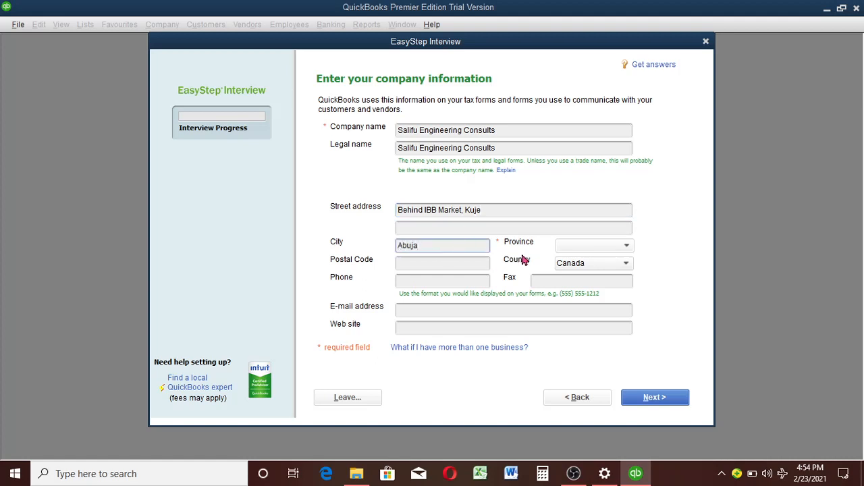
Step: Set the company's country to Nigeria
left_click(626, 265)
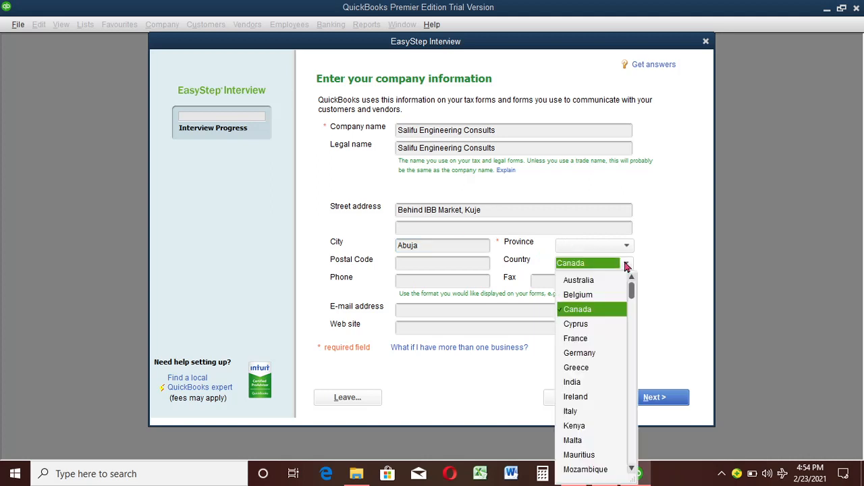
left_click(631, 469)
left_click(632, 469)
left_click(631, 470)
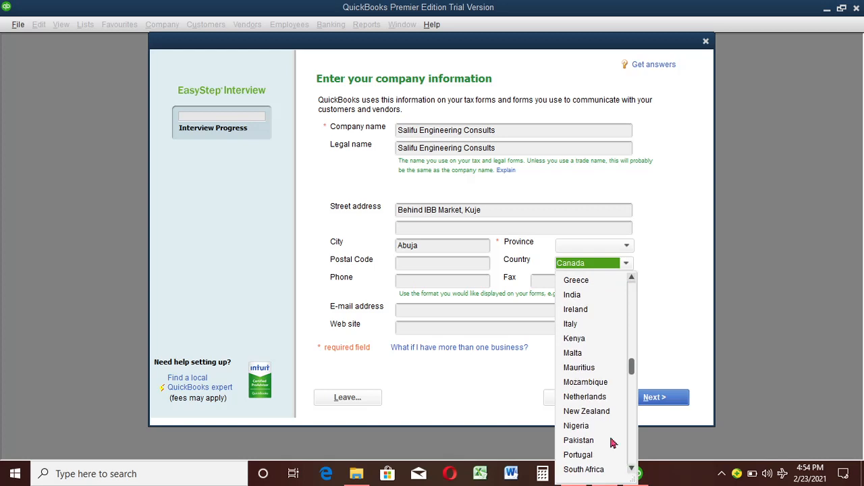
left_click(601, 425)
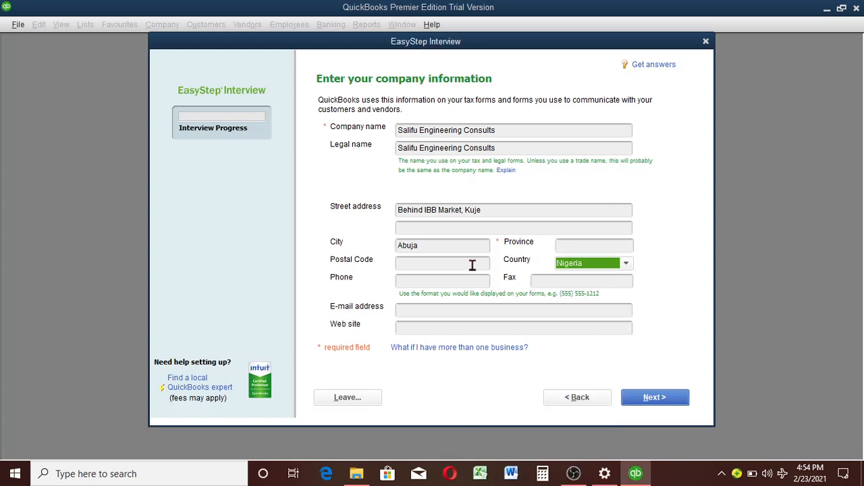
left_click(626, 264)
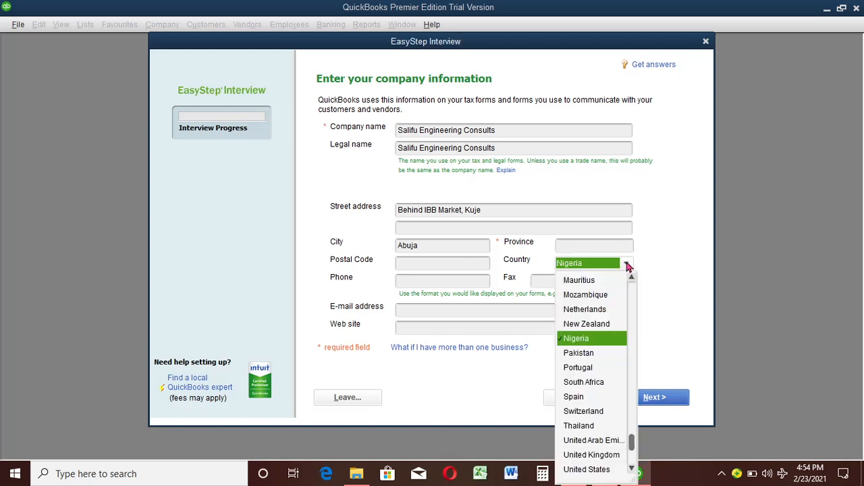
left_click(595, 337)
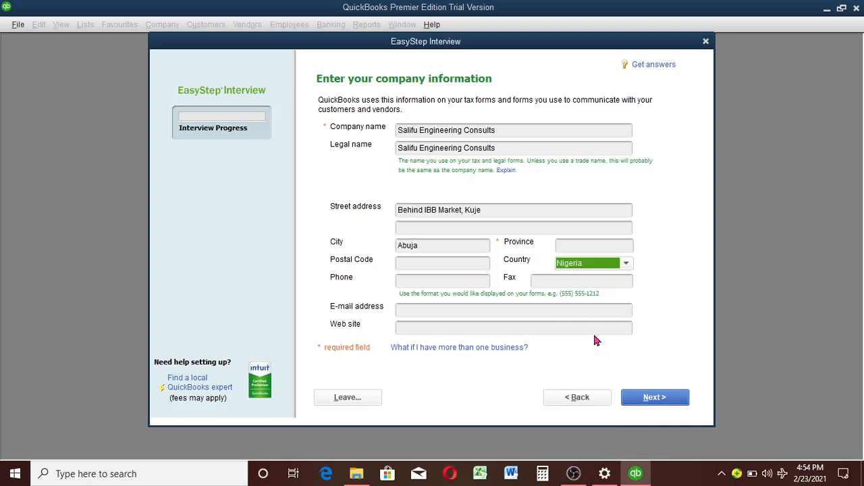
Step: Enter the company's phone number, leave the e-mail address empty, and continue to the industry selection
left_click(447, 282)
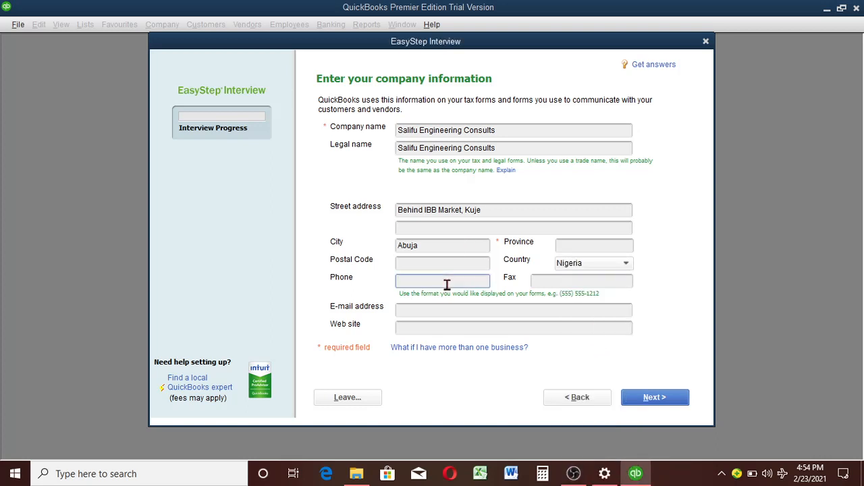
left_click(494, 314)
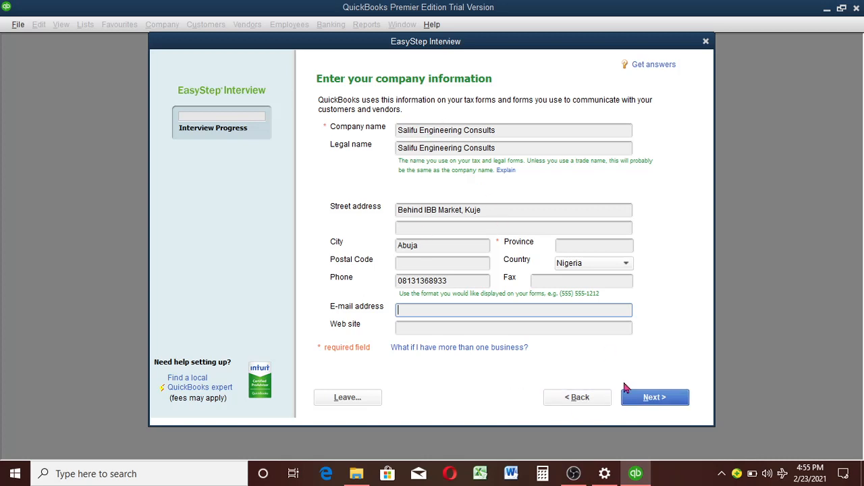
left_click(650, 400)
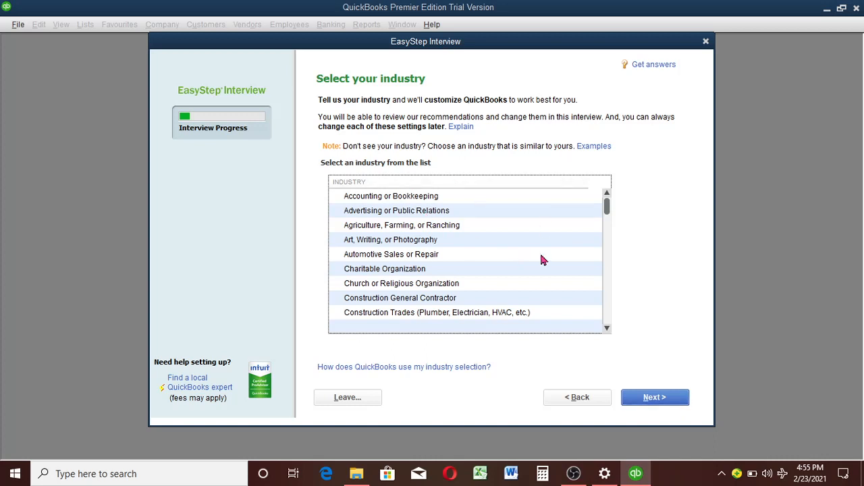
Step: Choose General Product-based Business as the company's industry and continue
left_click(607, 297)
left_click(607, 322)
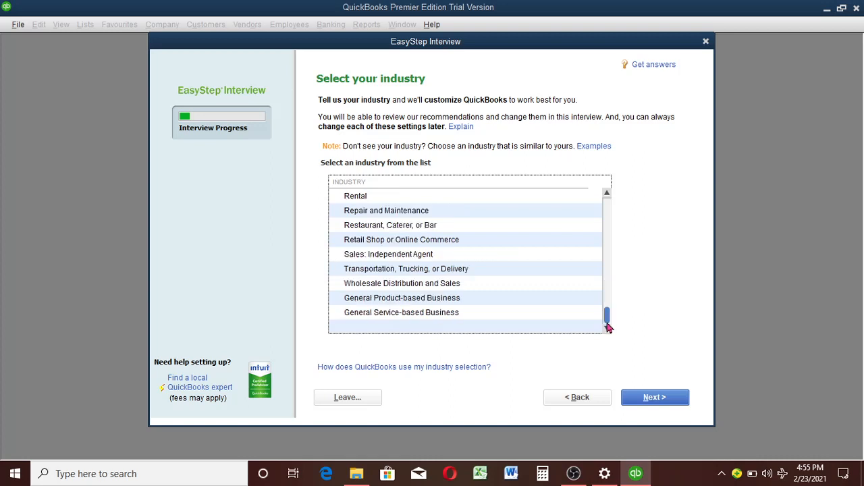
left_click(426, 299)
left_click(663, 403)
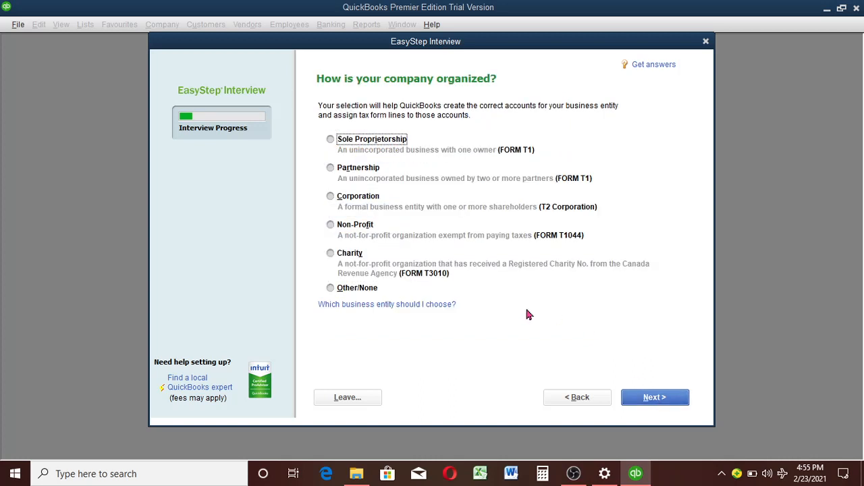
Step: Set the company's organization type to Other/None and accept January as the first month of the fiscal year
left_click(353, 292)
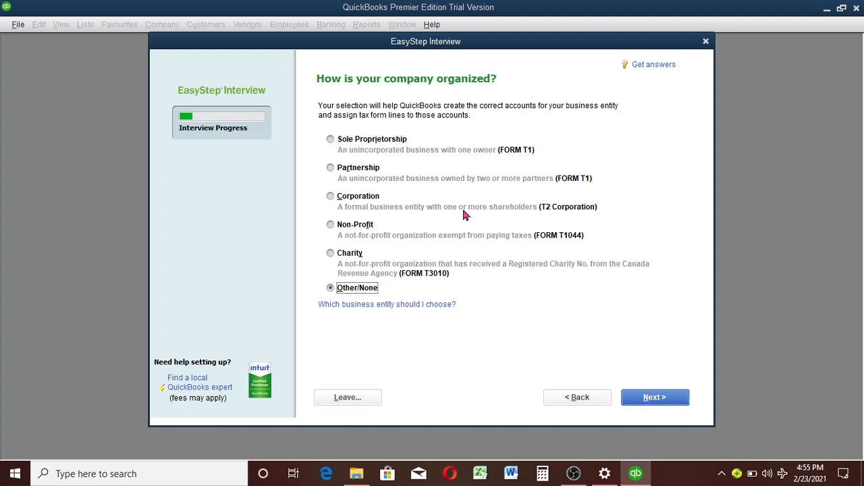
left_click(645, 399)
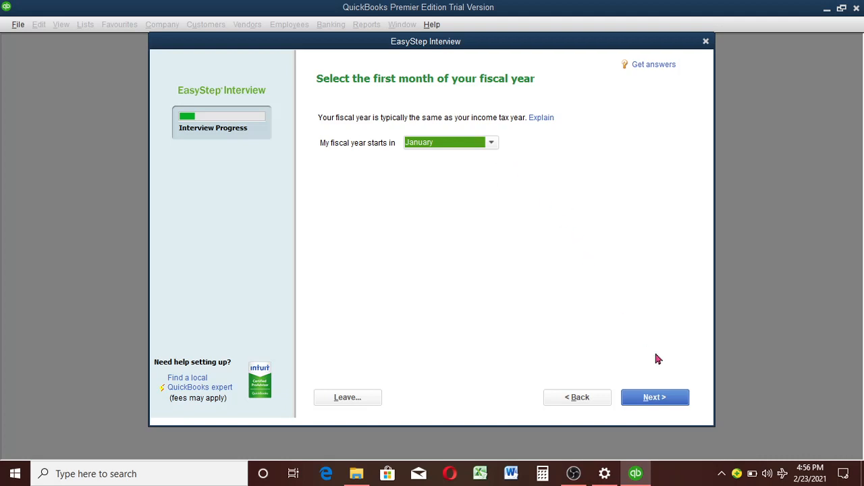
left_click(657, 402)
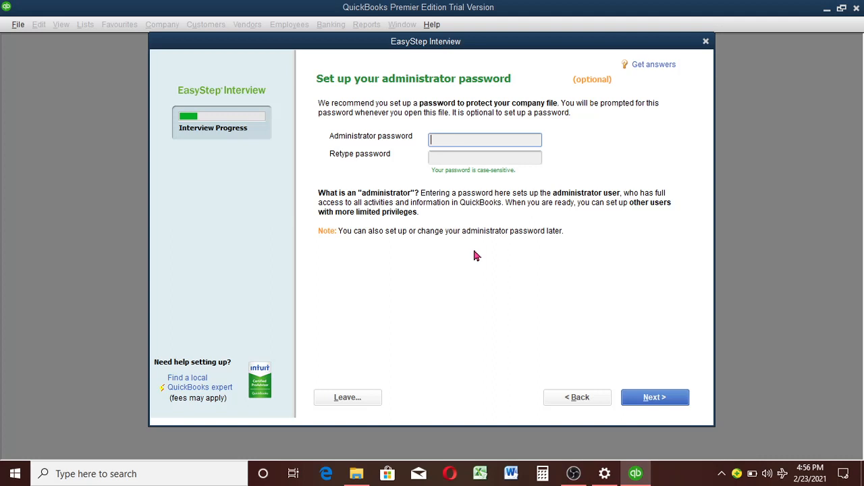
Step: Skip the administrator password and save the company file as Salifu Engineering Consults in the Company Files folder
left_click(655, 399)
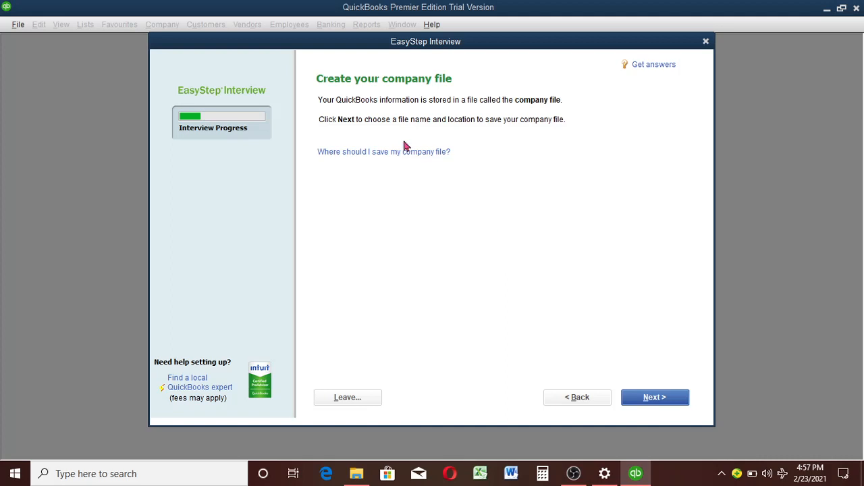
left_click(660, 400)
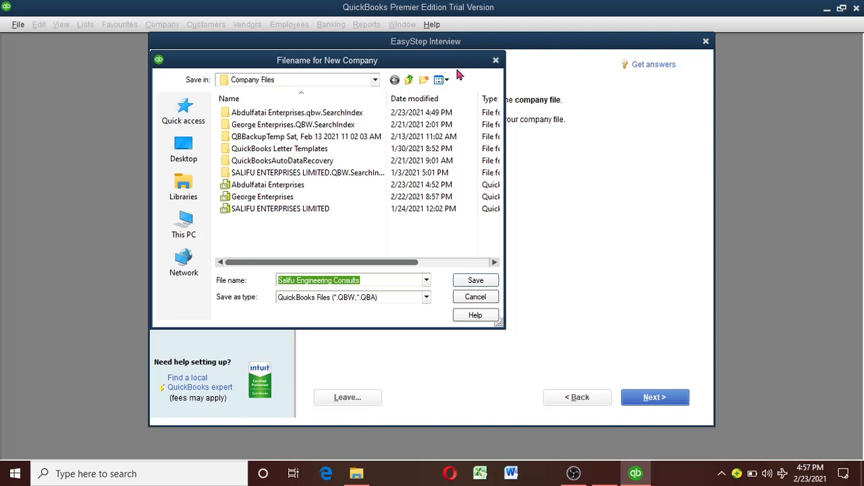
left_click(375, 81)
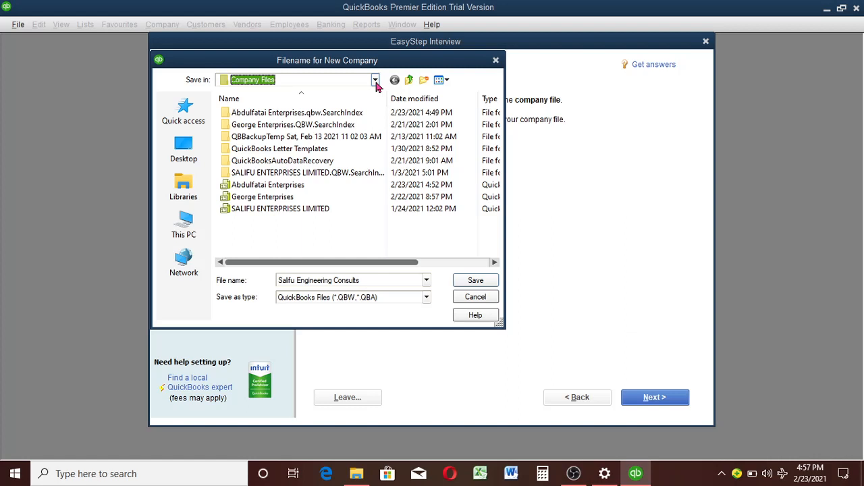
left_click(483, 280)
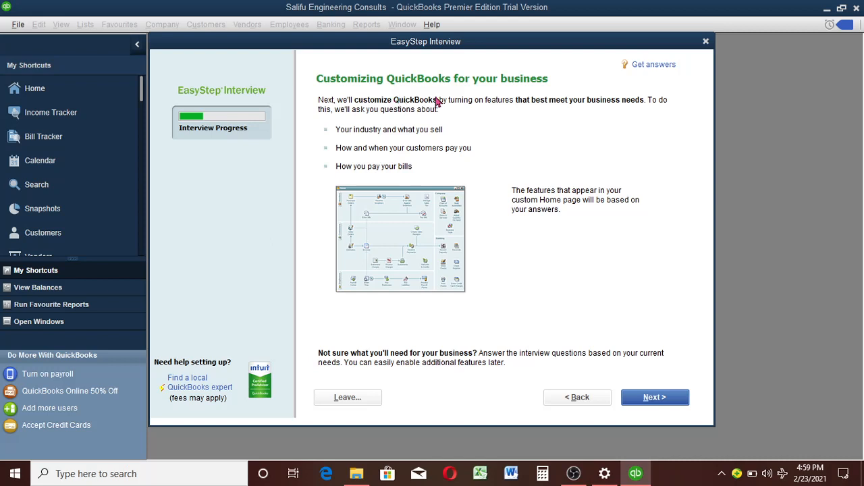
Step: Answer that the company sells both services and products, and does not sell online but may want to someday
left_click(657, 399)
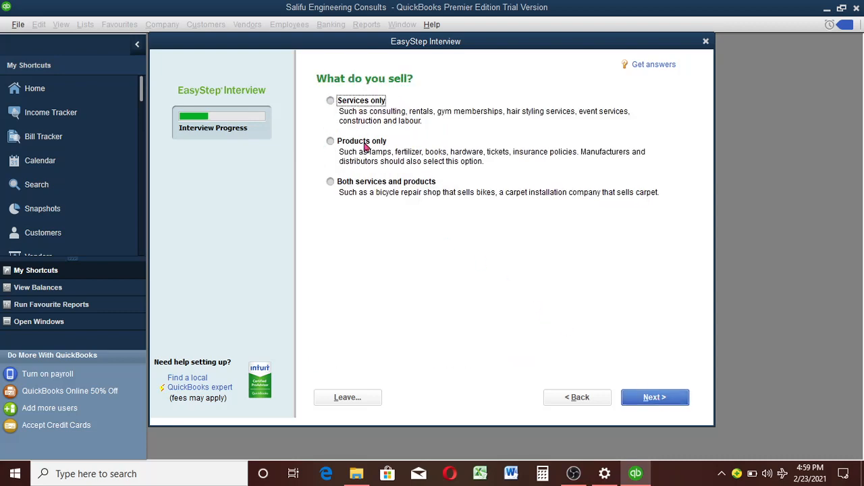
left_click(339, 182)
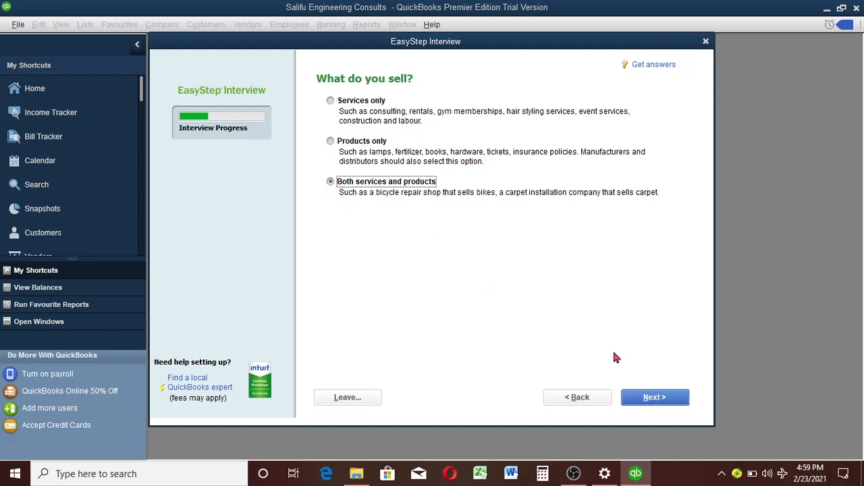
left_click(649, 400)
left_click(649, 400)
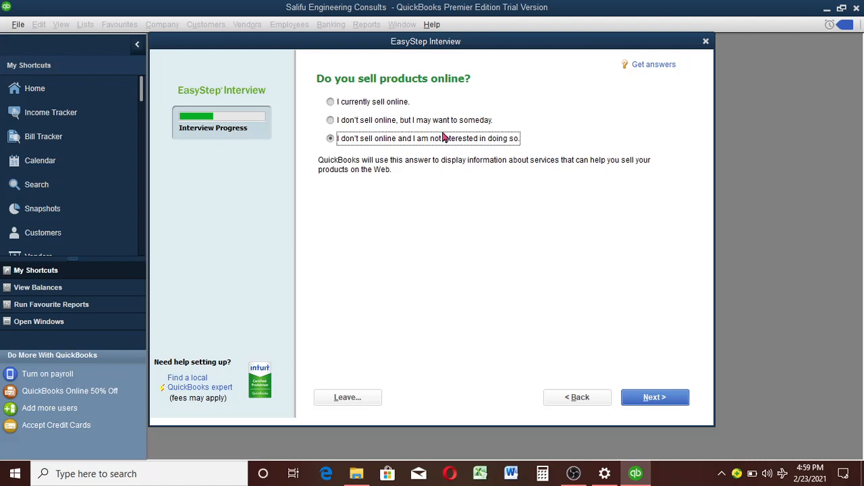
left_click(330, 121)
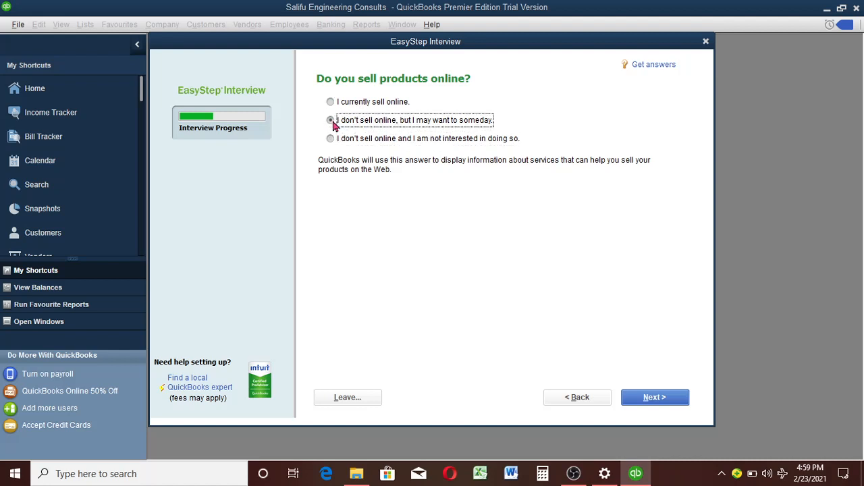
left_click(655, 397)
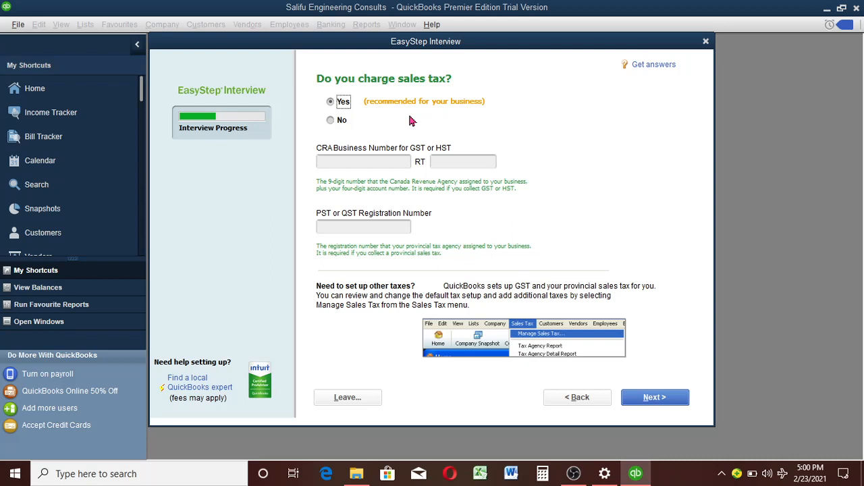
Step: Answer Yes to charging sales tax, leave the tax registration numbers empty, and continue
left_click(332, 122)
left_click(332, 104)
left_click(654, 401)
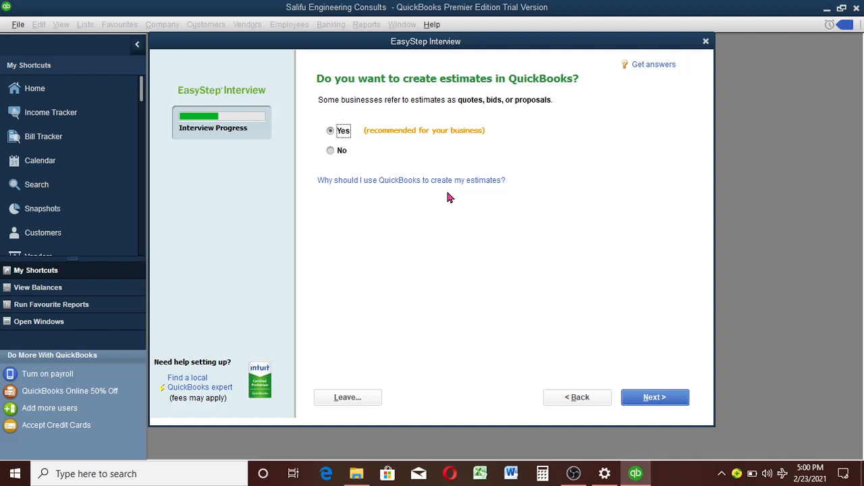
Step: Answer Yes to creating estimates and Yes to tracking sales orders before invoicing customers
left_click(448, 197)
left_click(337, 152)
left_click(338, 132)
left_click(645, 403)
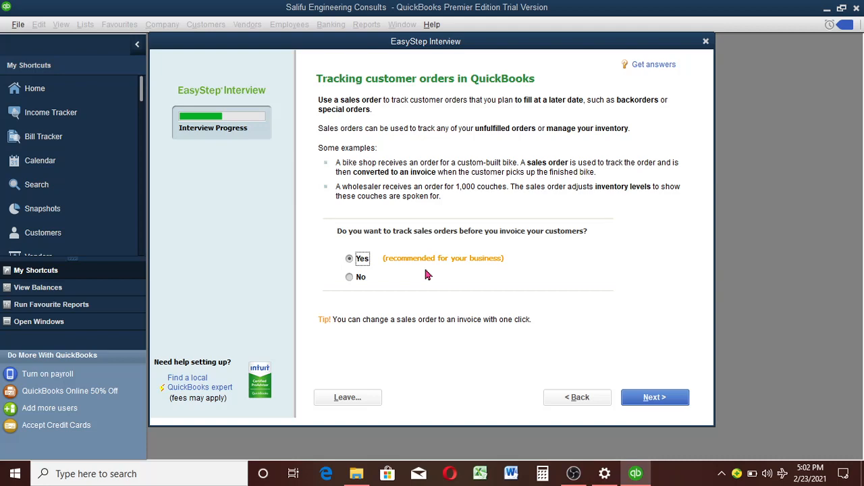
left_click(645, 399)
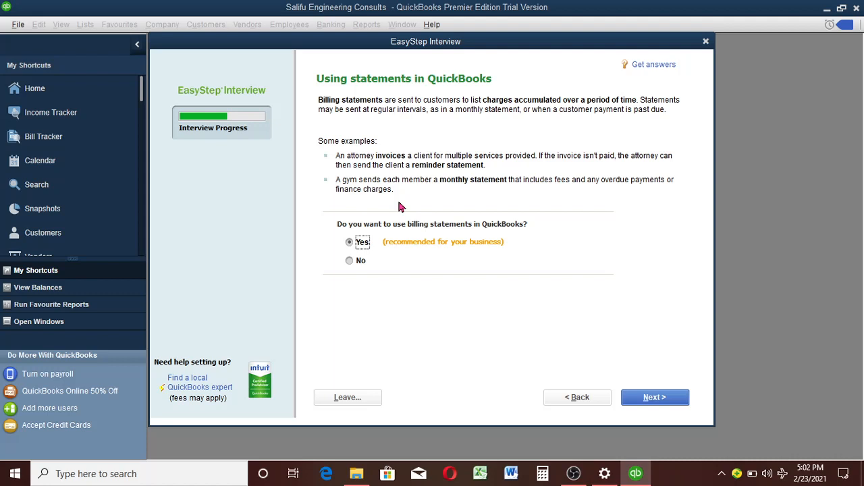
Step: Accept Yes for using billing statements and choose Yes for progress invoicing
left_click(655, 398)
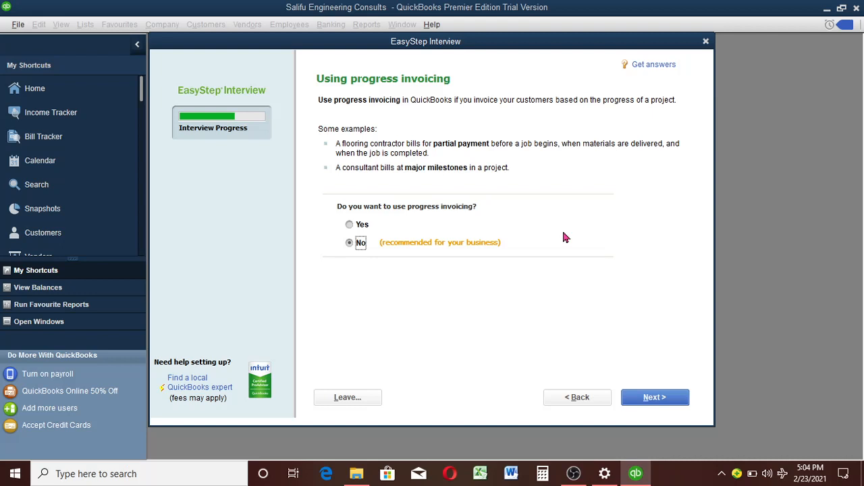
left_click(350, 227)
left_click(659, 397)
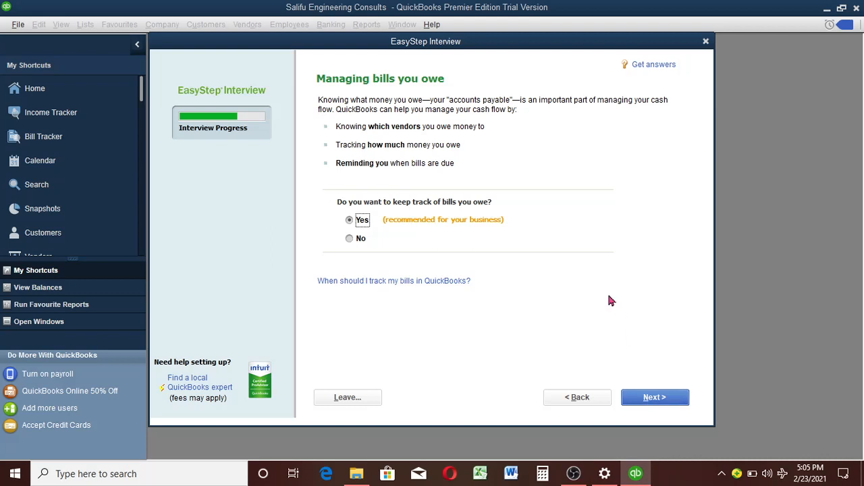
Step: Accept Yes for tracking bills owed, and answer that cheques are not currently printed but the company would like to
left_click(649, 397)
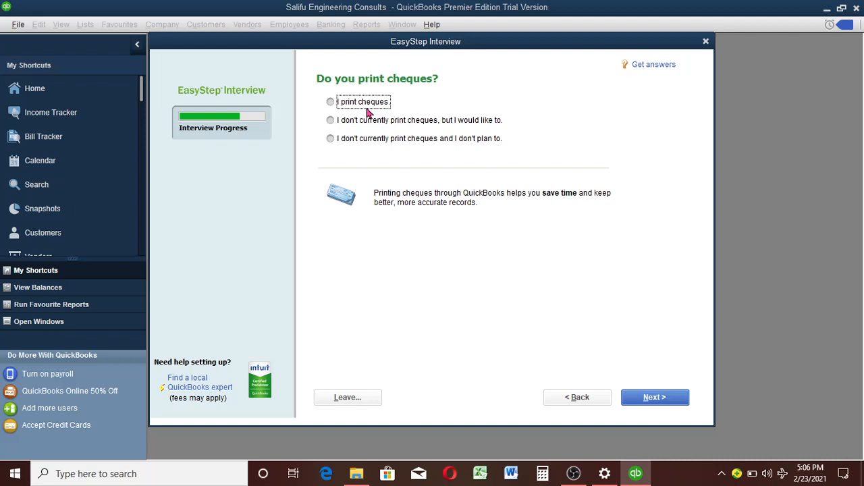
left_click(333, 122)
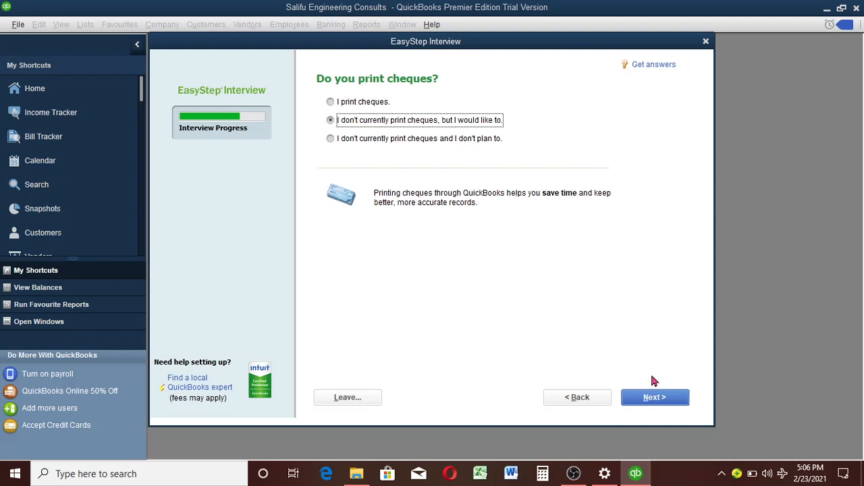
left_click(655, 398)
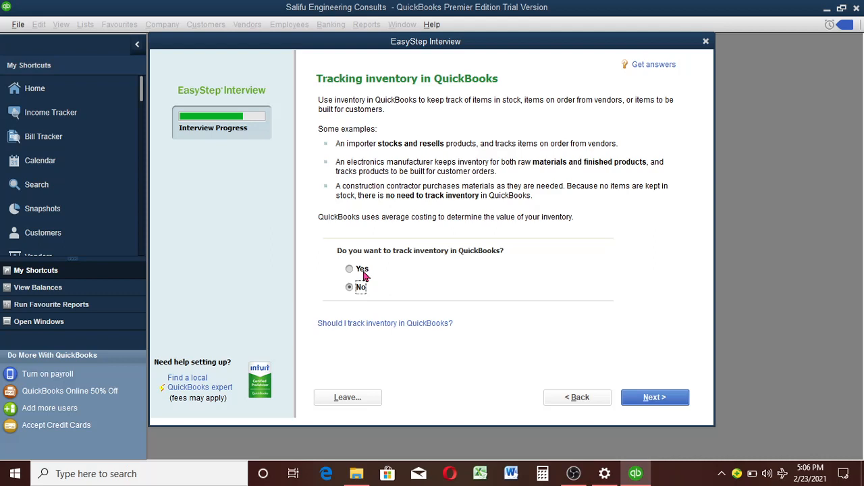
Step: Answer Yes to tracking inventory, and state that credit and debit cards are not currently accepted but the company would like to
left_click(361, 271)
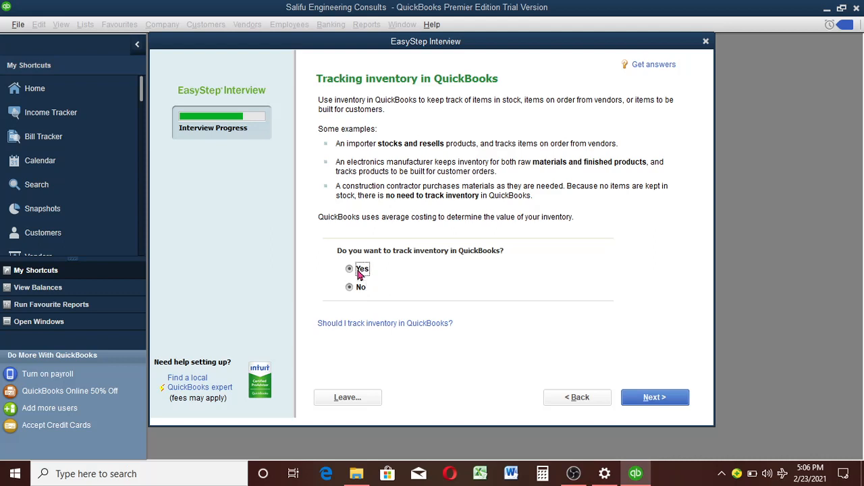
left_click(659, 399)
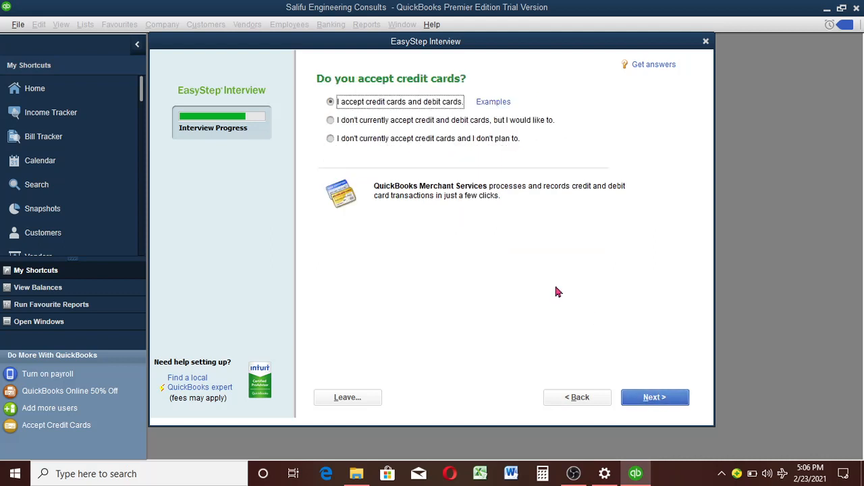
left_click(331, 120)
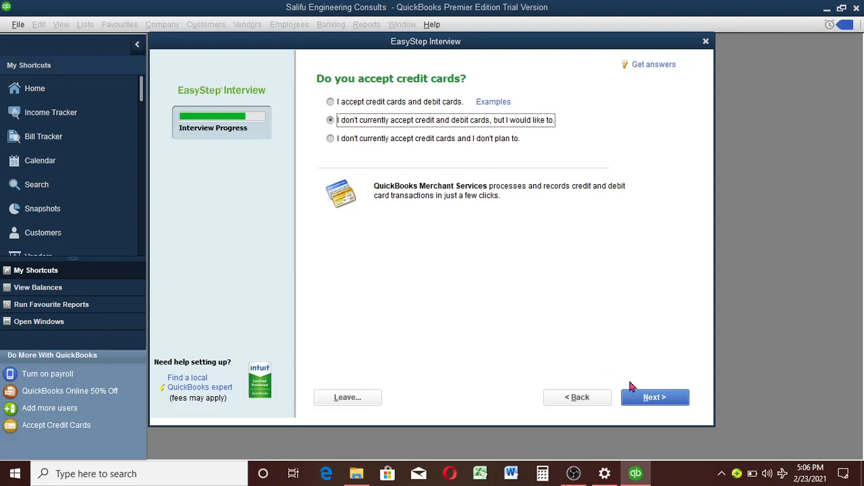
left_click(645, 399)
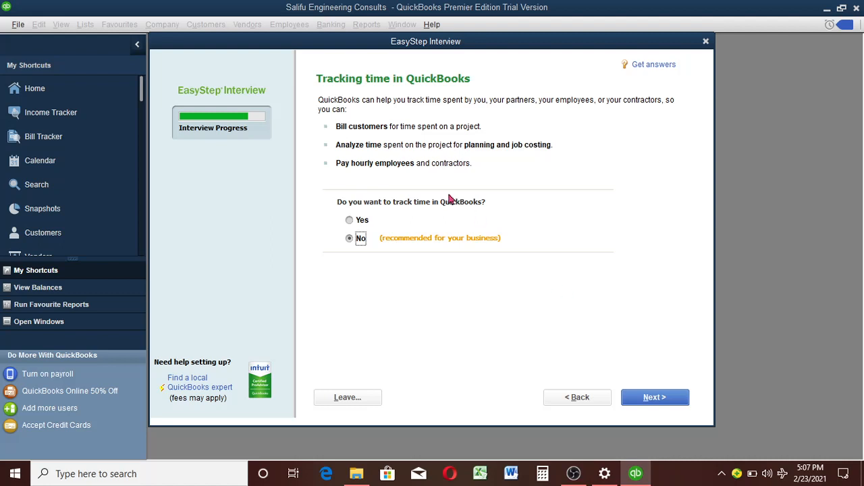
Step: Keep time tracking at No and answer Yes to having employees
left_click(672, 401)
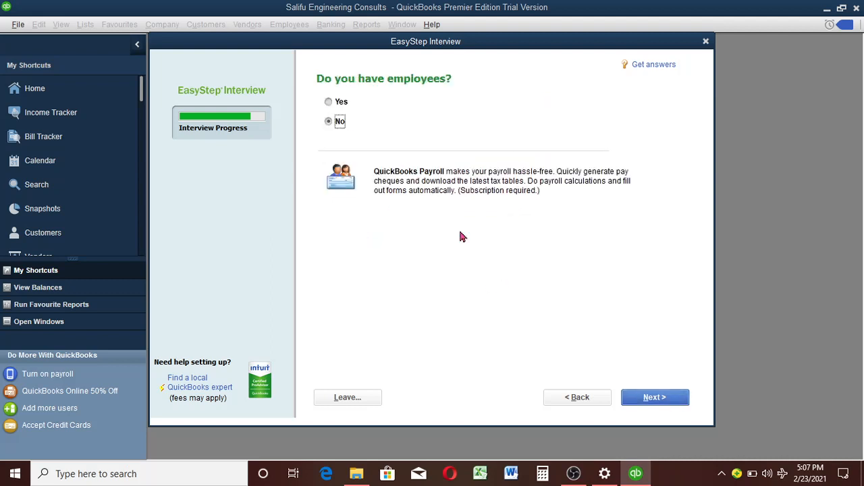
left_click(330, 107)
left_click(331, 125)
left_click(330, 123)
left_click(330, 105)
left_click(331, 102)
left_click(647, 399)
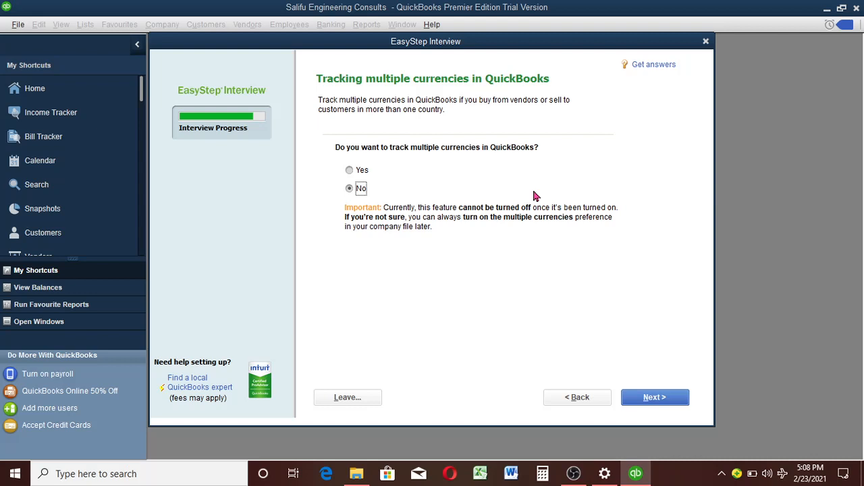
Step: Keep multiple currencies at No and set the finance start date to the beginning of this fiscal year, 01/01/2021
left_click(645, 399)
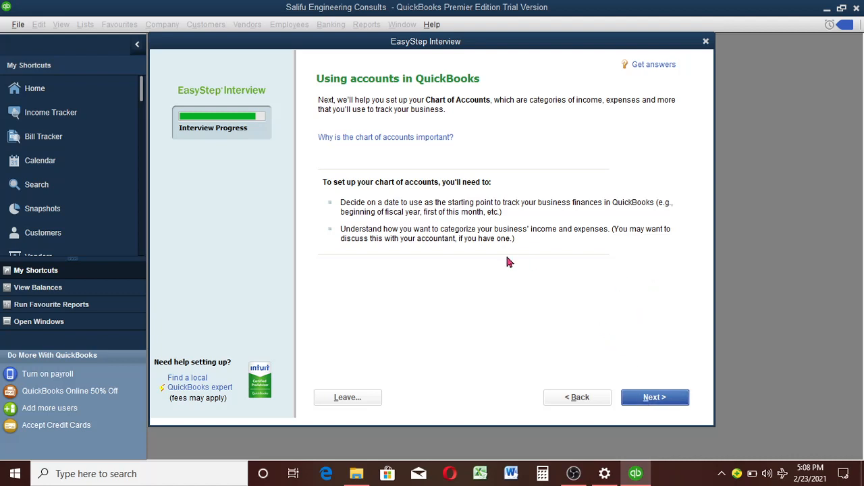
left_click(652, 400)
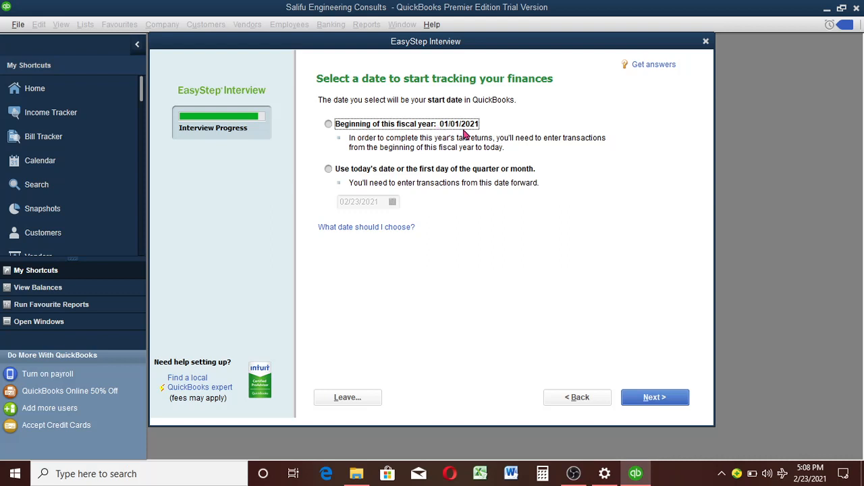
left_click(390, 172)
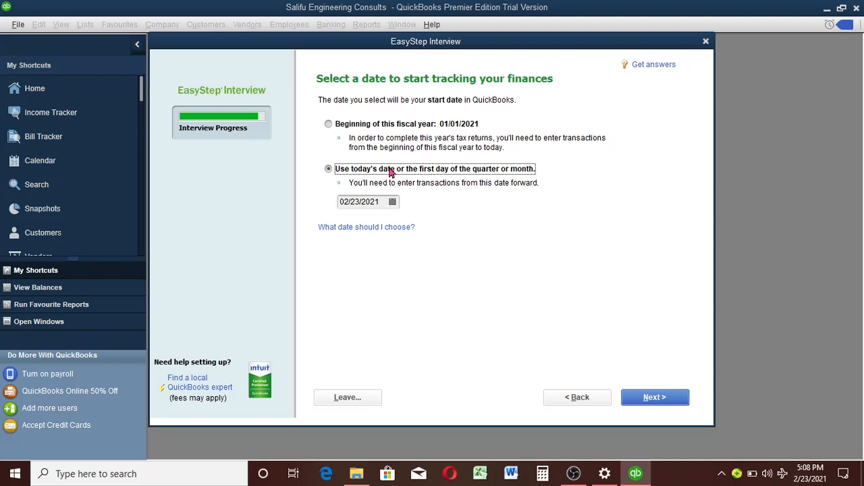
left_click(351, 130)
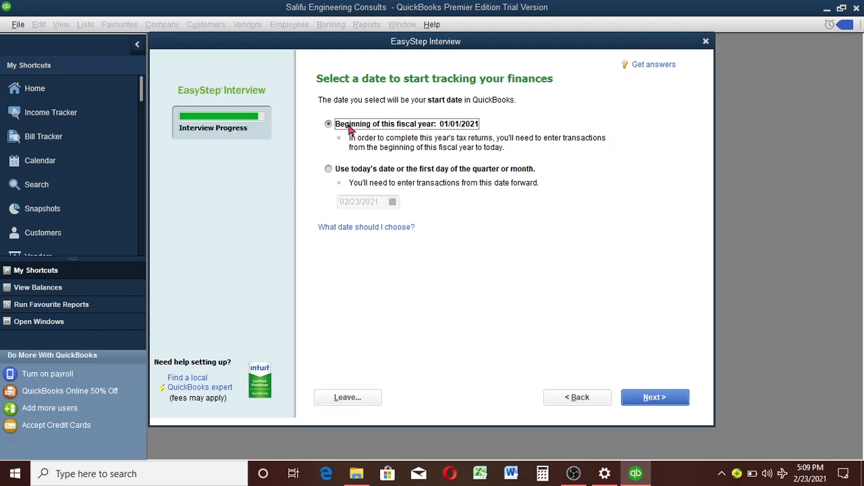
left_click(672, 400)
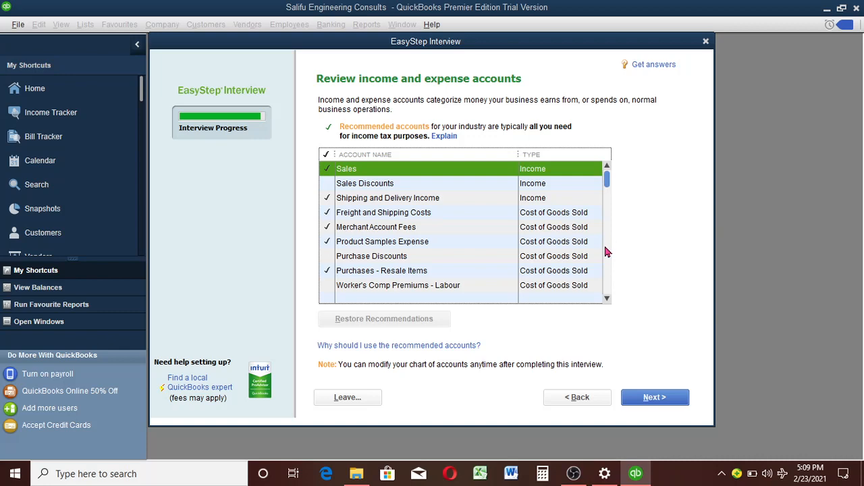
Step: Review the income and expense accounts, keep the recommended ones, and finish the interview by going on to setup
scroll(606, 252, "down", 8)
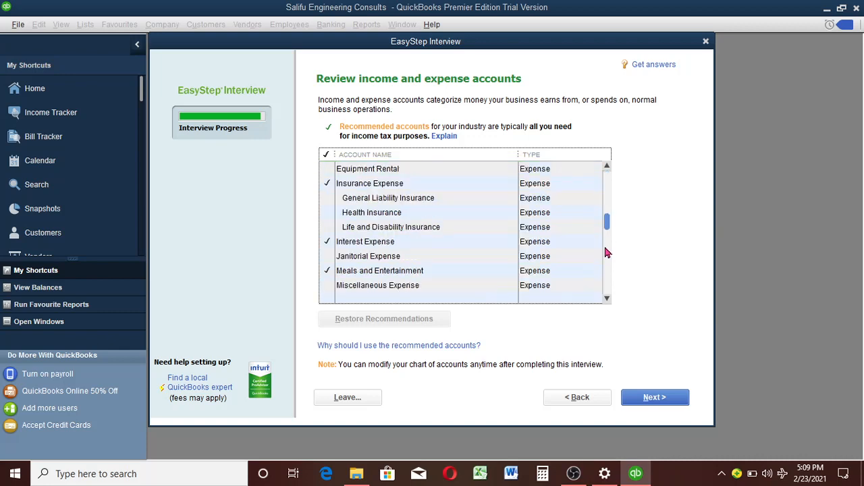
scroll(608, 254, "down", 5)
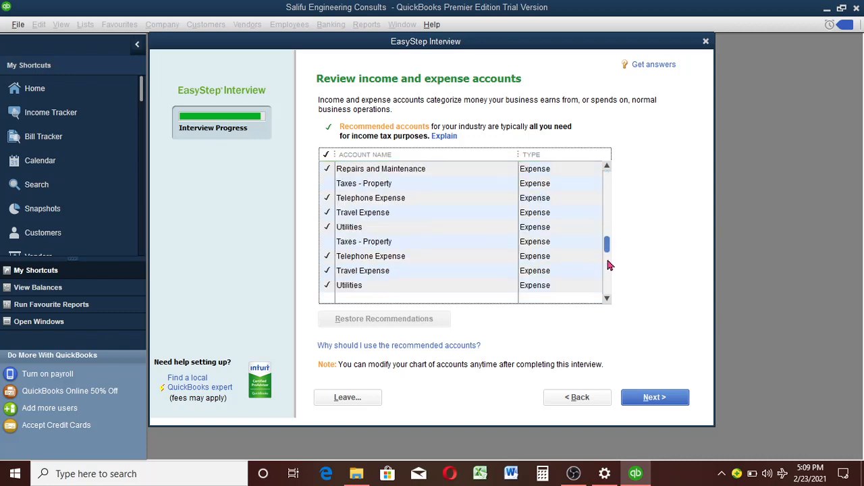
left_click(606, 197)
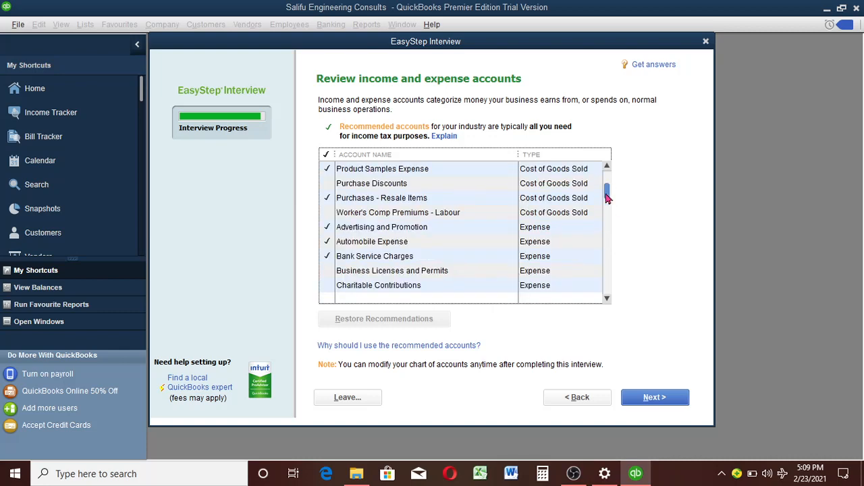
left_click_drag(608, 198, 608, 184)
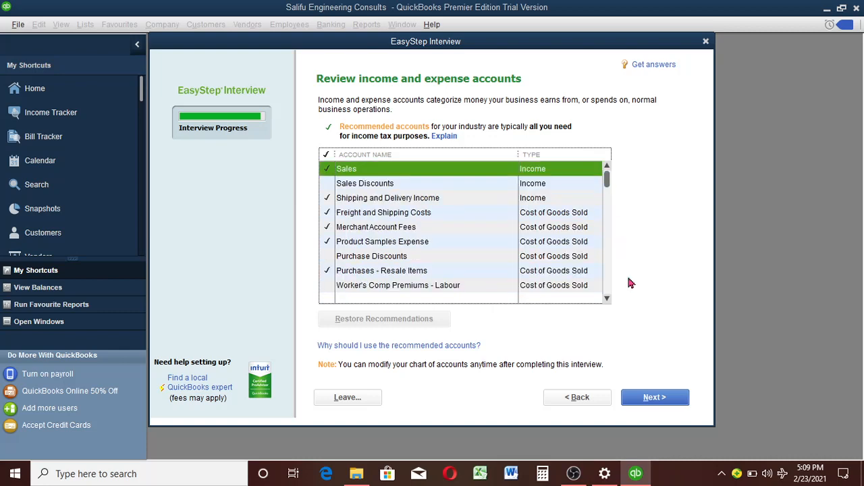
left_click(653, 397)
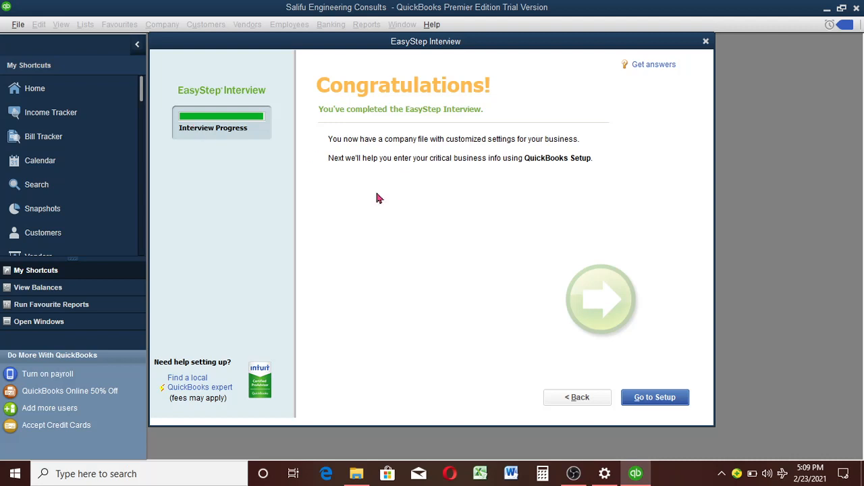
left_click(651, 404)
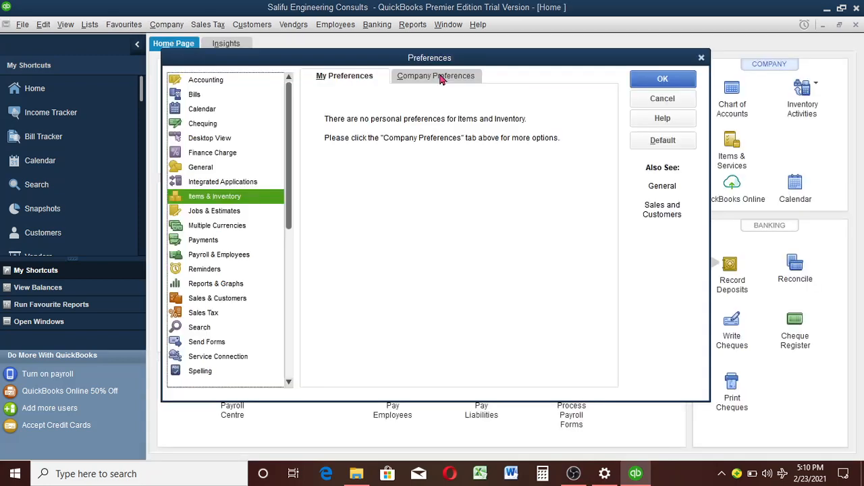
Step: Turn off purchase orders and inventory in the Items & Inventory company preferences, turn them back on, and save the change
left_click(440, 77)
left_click(322, 111)
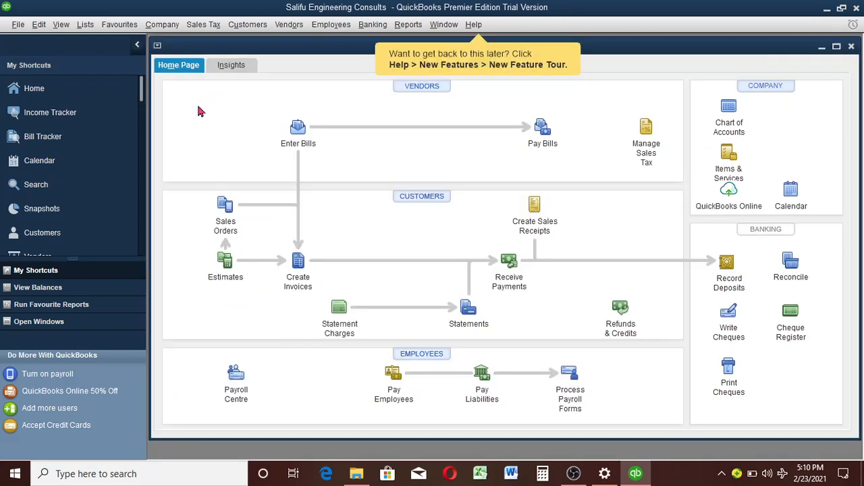
left_click(41, 25)
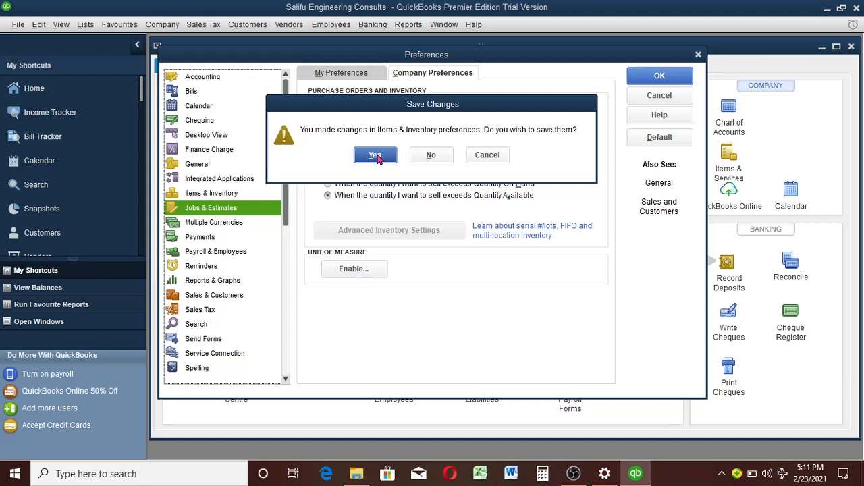
left_click(376, 155)
Step: Examine the Jobs & Estimates, Payments and Accounting company preferences, and close the preferences without saving changes
left_click(322, 229)
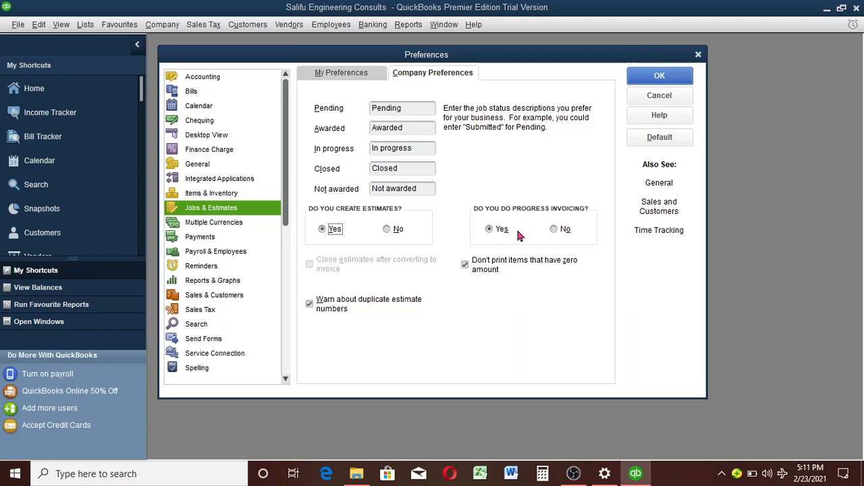
left_click(200, 237)
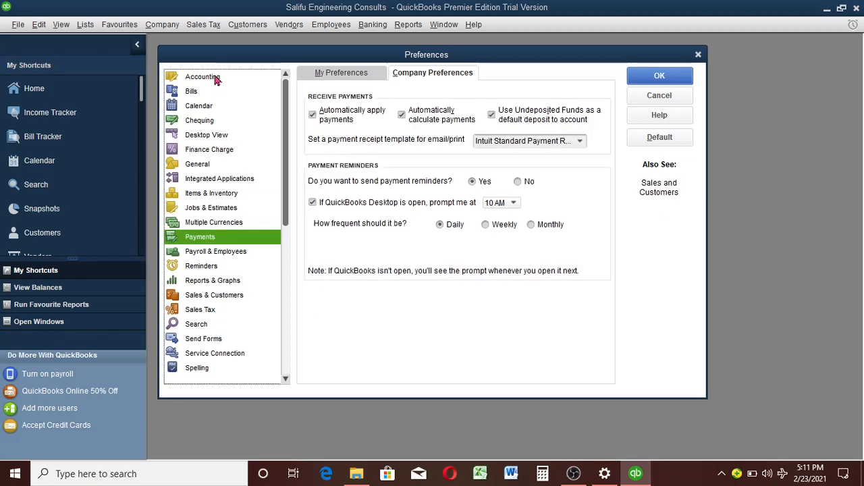
left_click(216, 80)
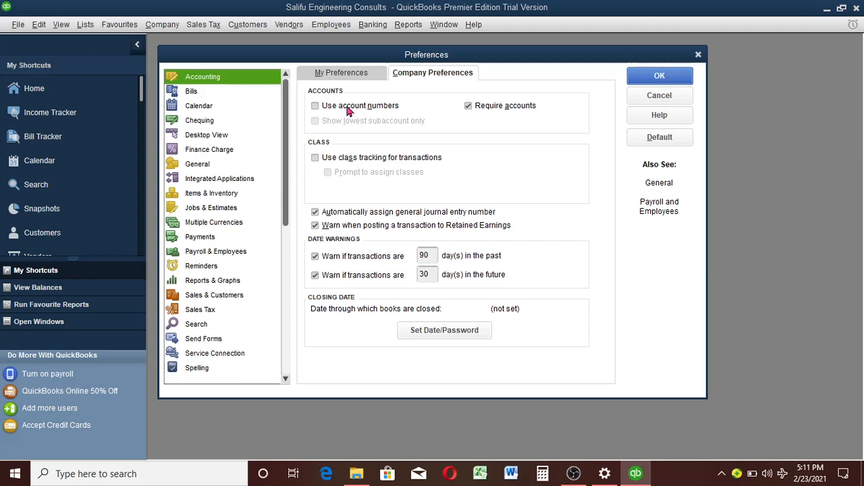
key("Escape")
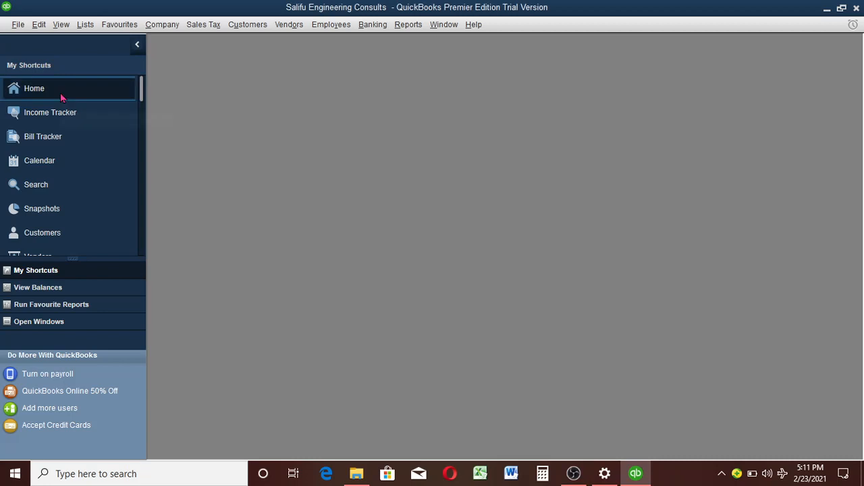
Step: Open the company's home page and maximize its window
left_click(60, 93)
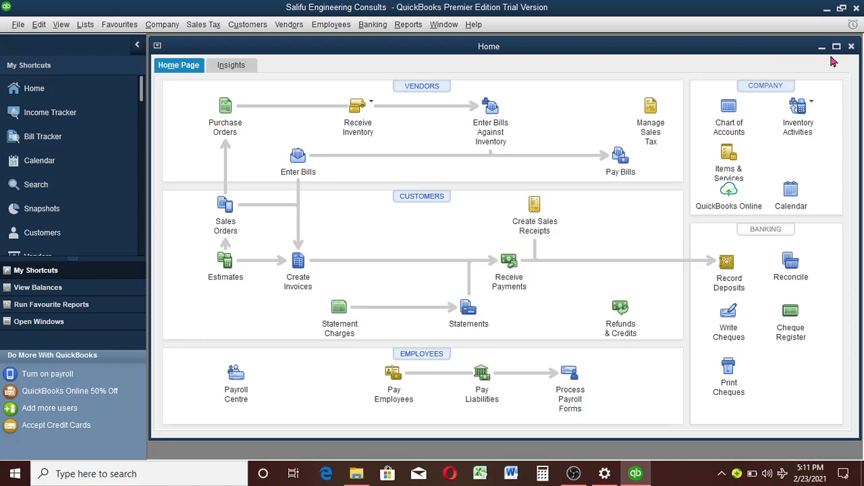
left_click(836, 46)
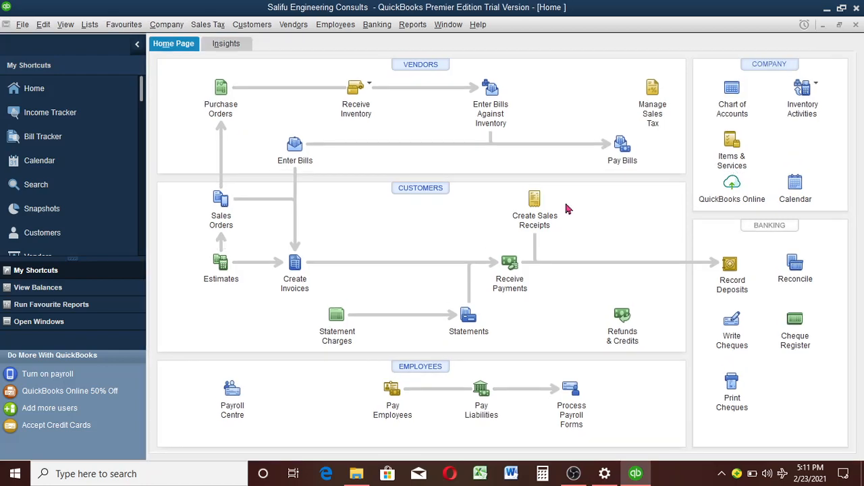